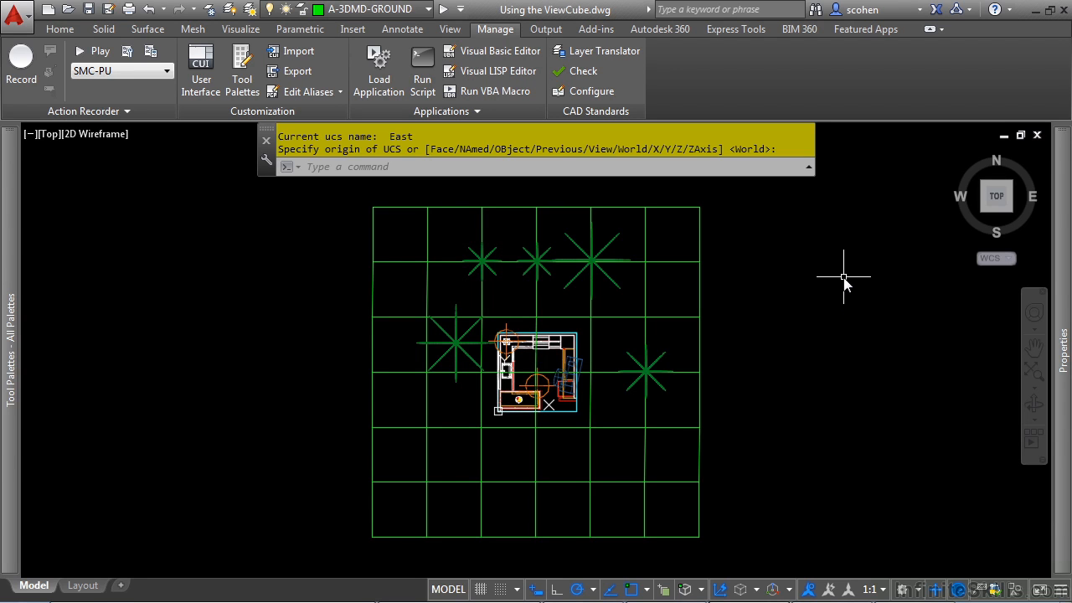
Use the ViewCube to show the Front view, return to Top, and roll the plan view counterclockwise and back clockwise
mouse_move(984, 186)
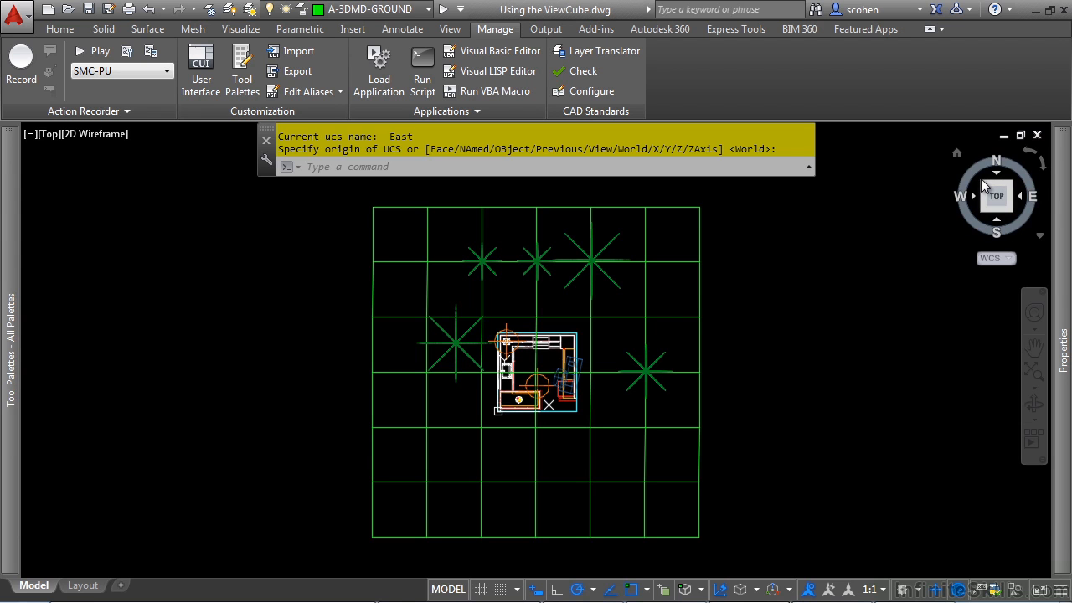
click(451, 29)
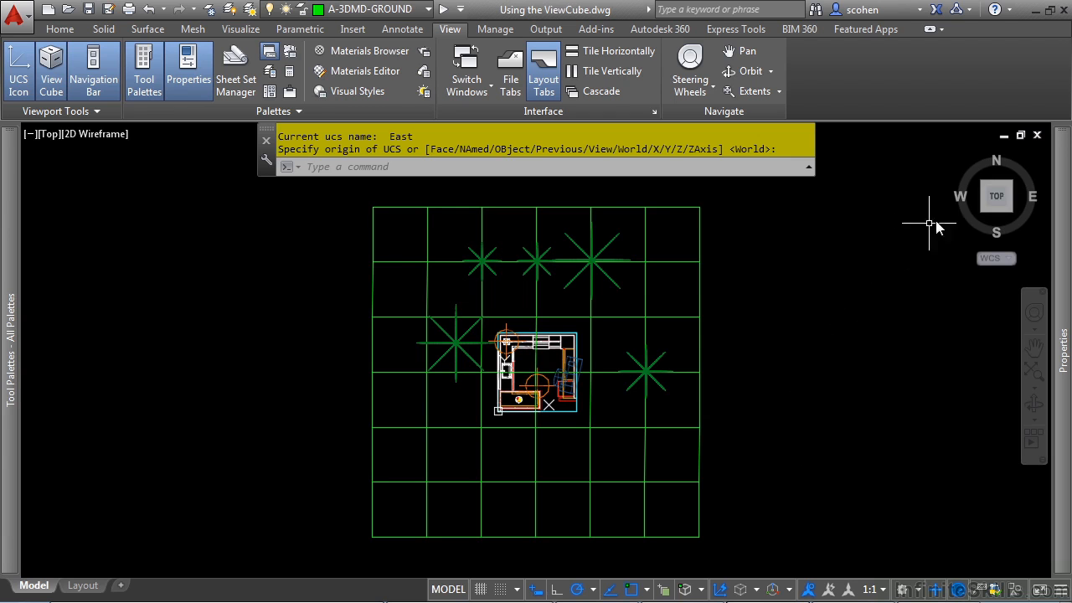
click(995, 220)
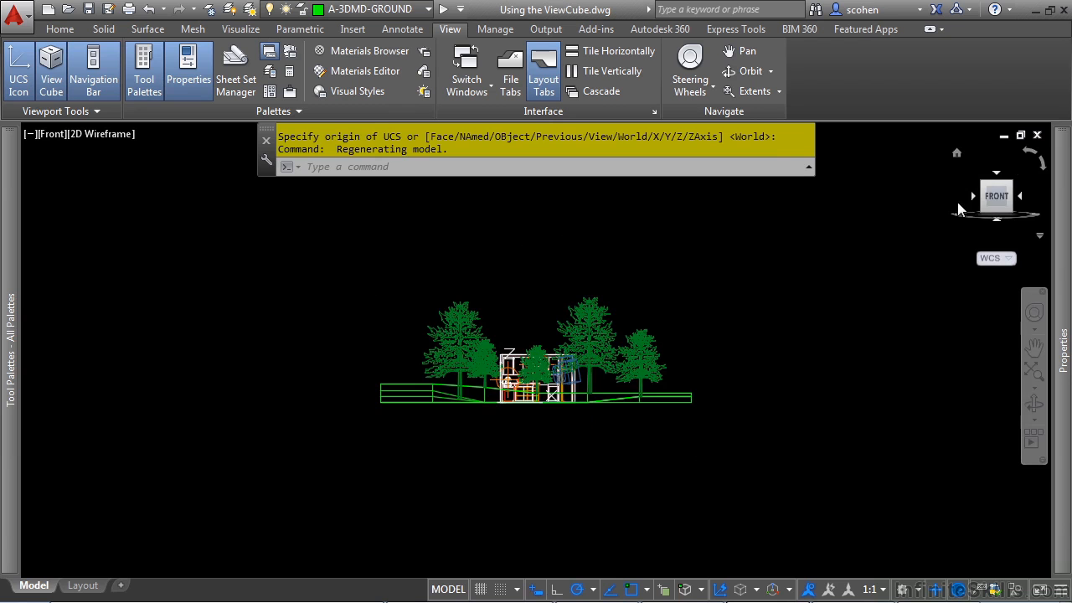
click(996, 173)
click(1029, 154)
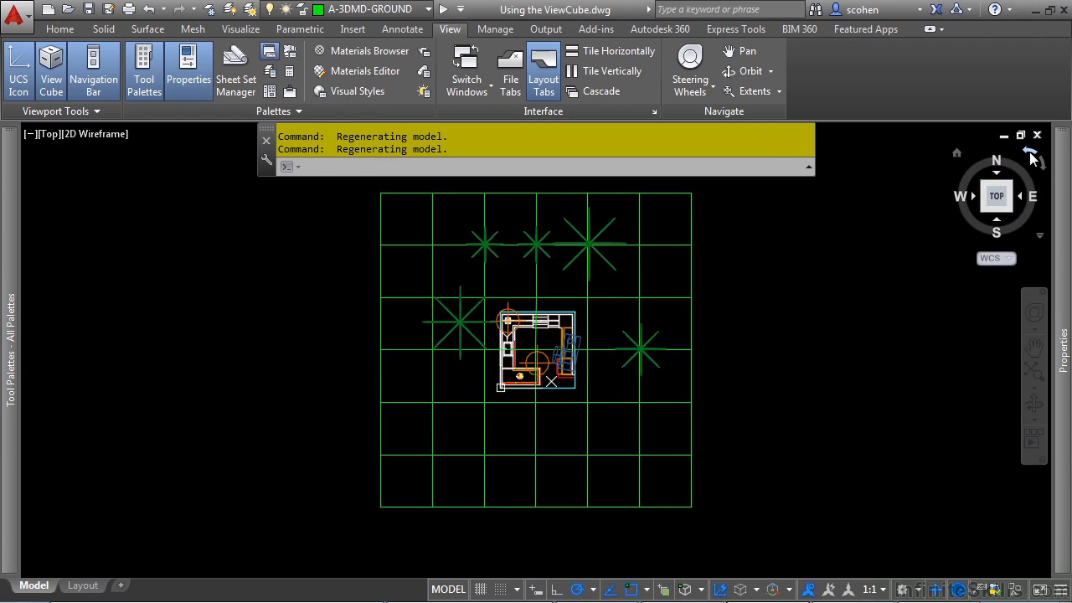
click(1043, 161)
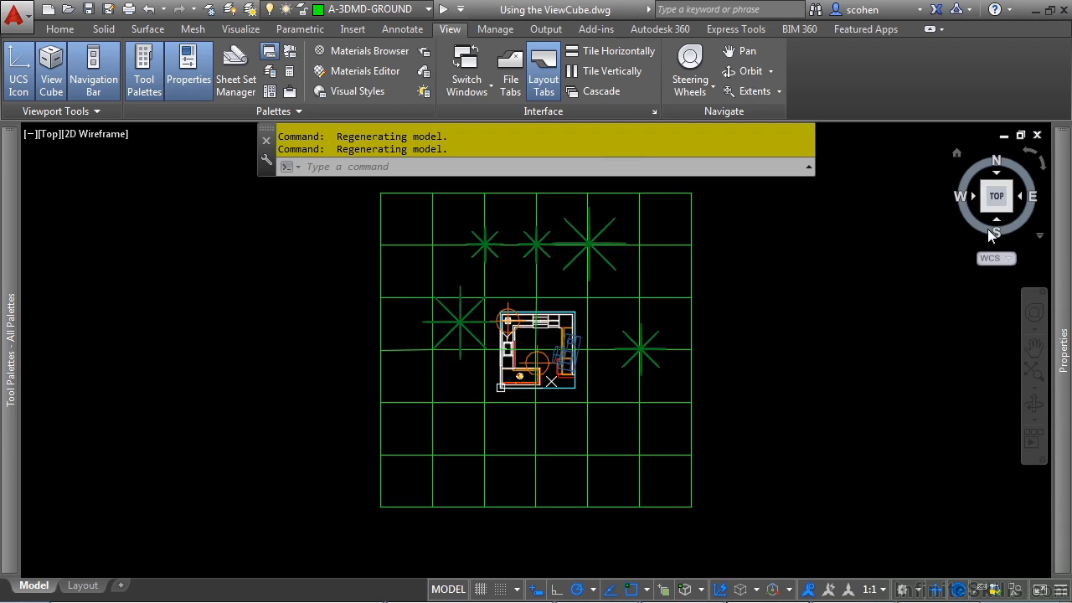
Rotate the plan view to a free angle with the ViewCube compass, and restore the Home view
drag(988, 229, 1005, 298)
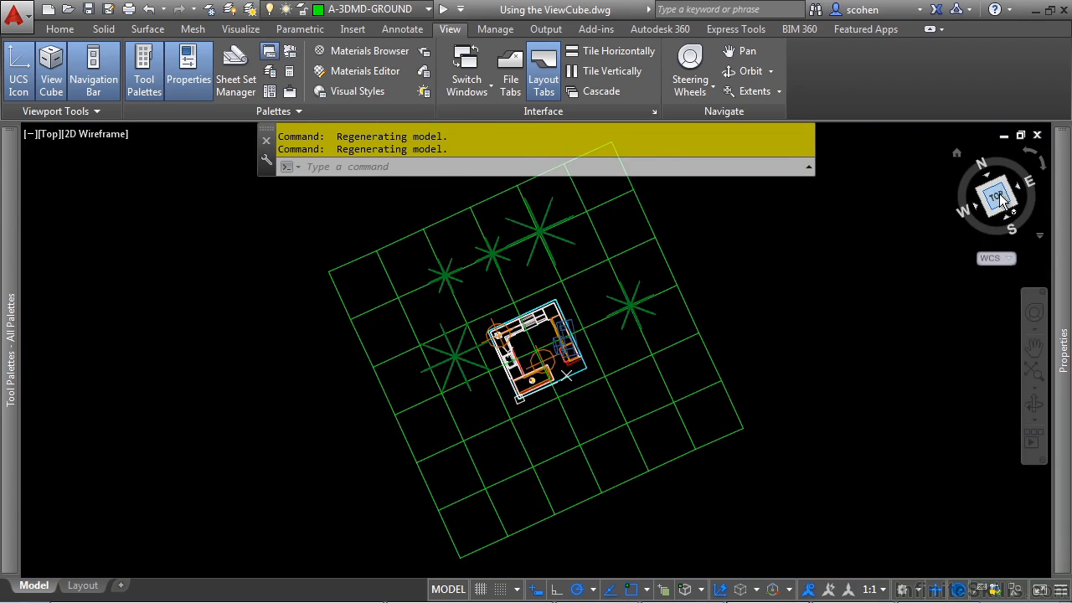
click(986, 189)
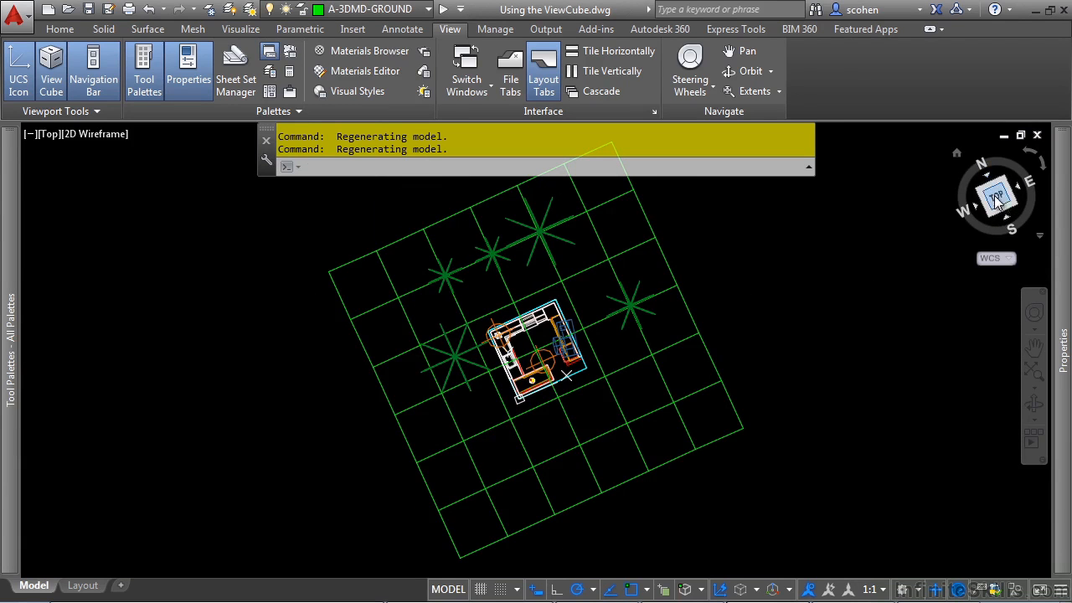
click(955, 154)
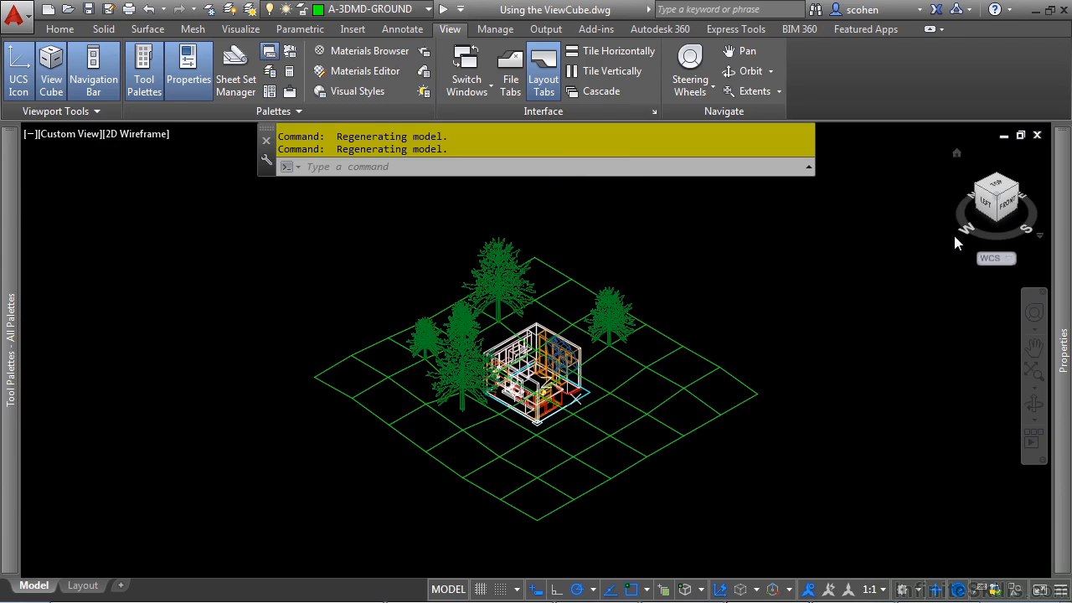
View the model from the ViewCube's Top-Left edge, and reorient it to SW Isometric using a cube corner
click(988, 195)
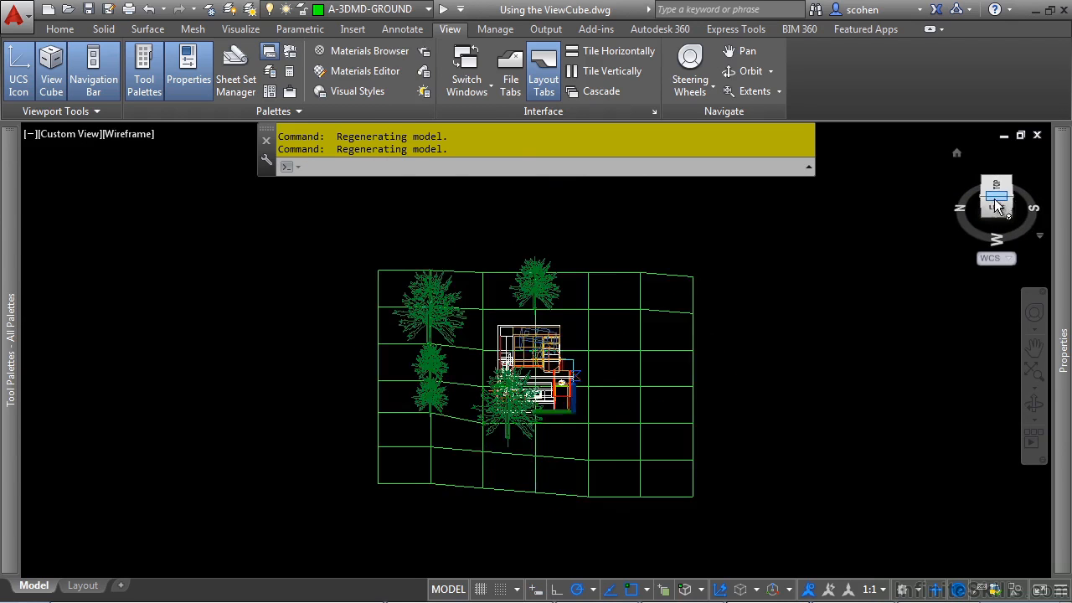
click(1010, 196)
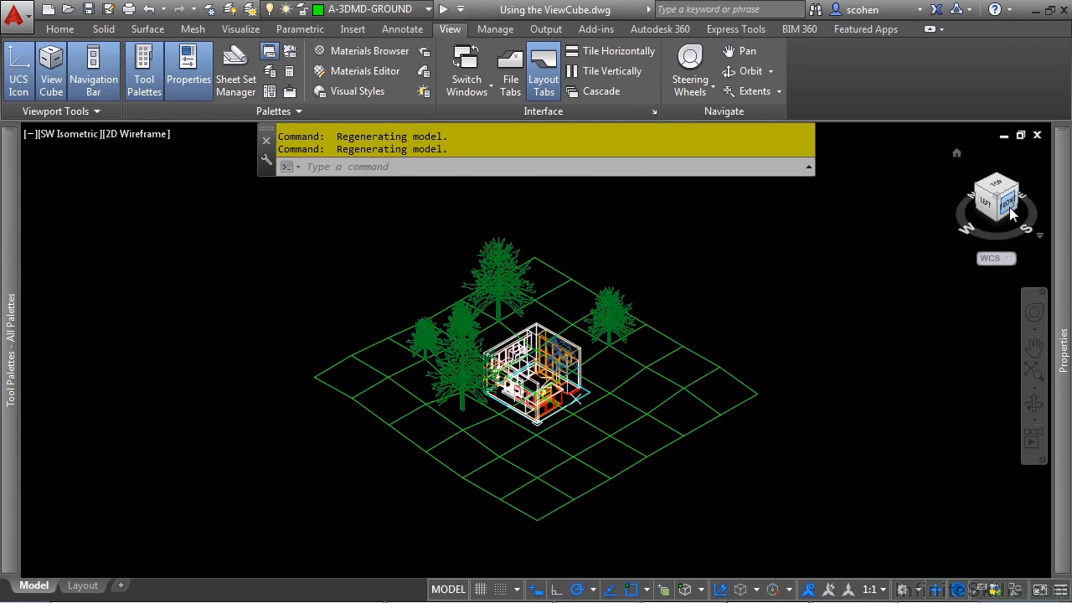
drag(1009, 207, 1010, 209)
click(1009, 197)
click(978, 184)
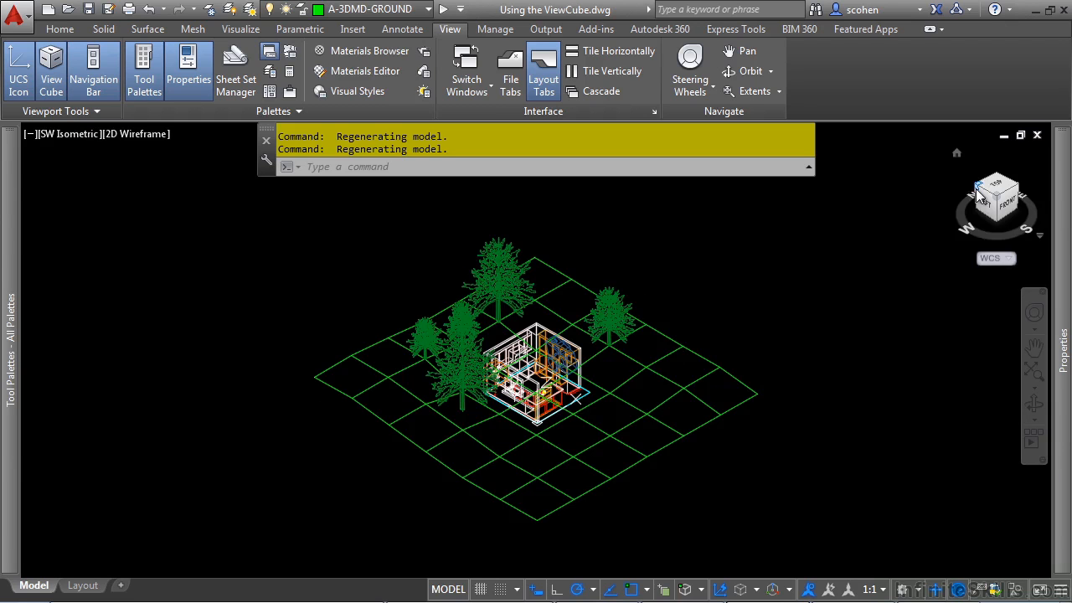
Make the saved East UCS current from the ViewCube and inspect its axes beside the building
click(1007, 258)
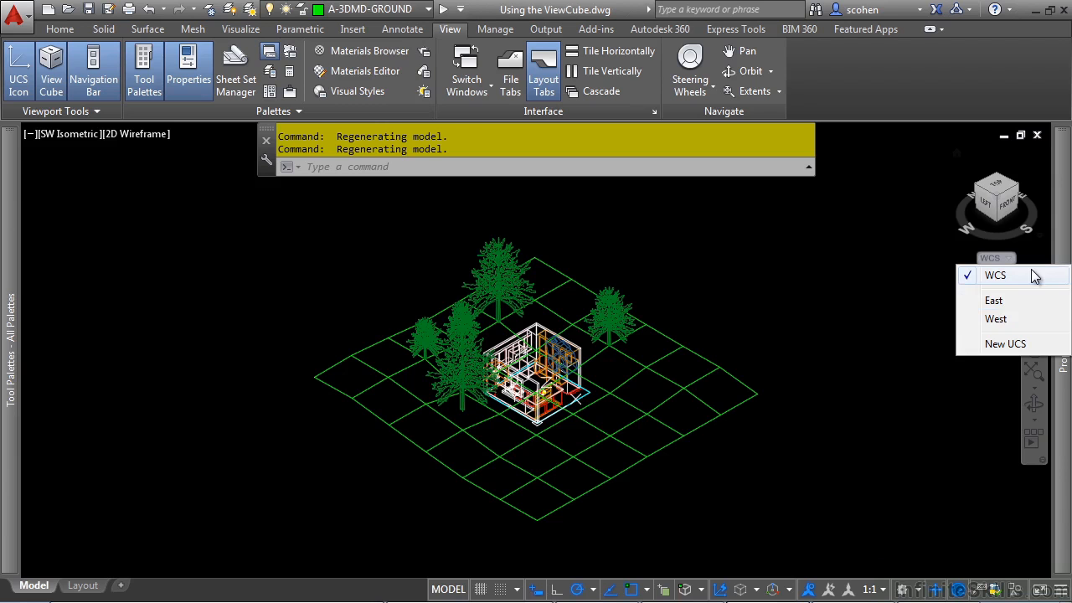
click(1028, 299)
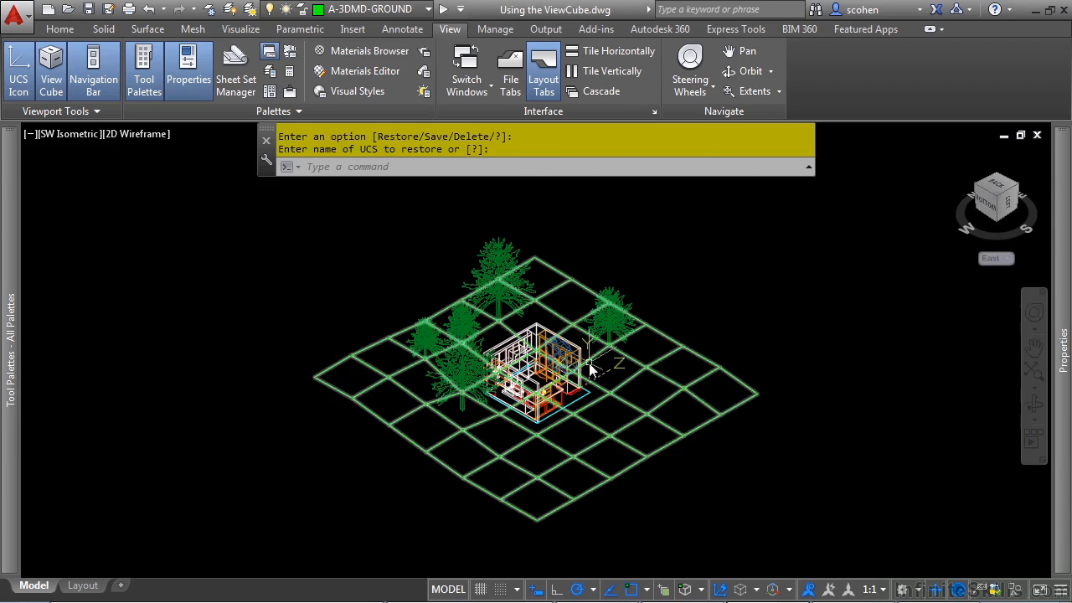
scroll(590, 368, up, 8)
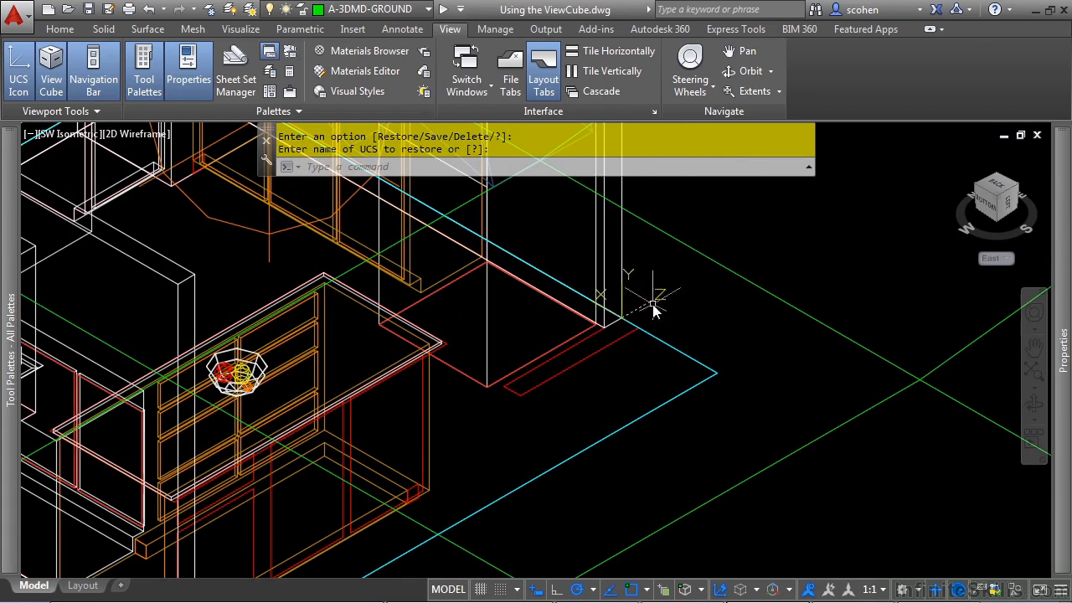
scroll(662, 394, down, 6)
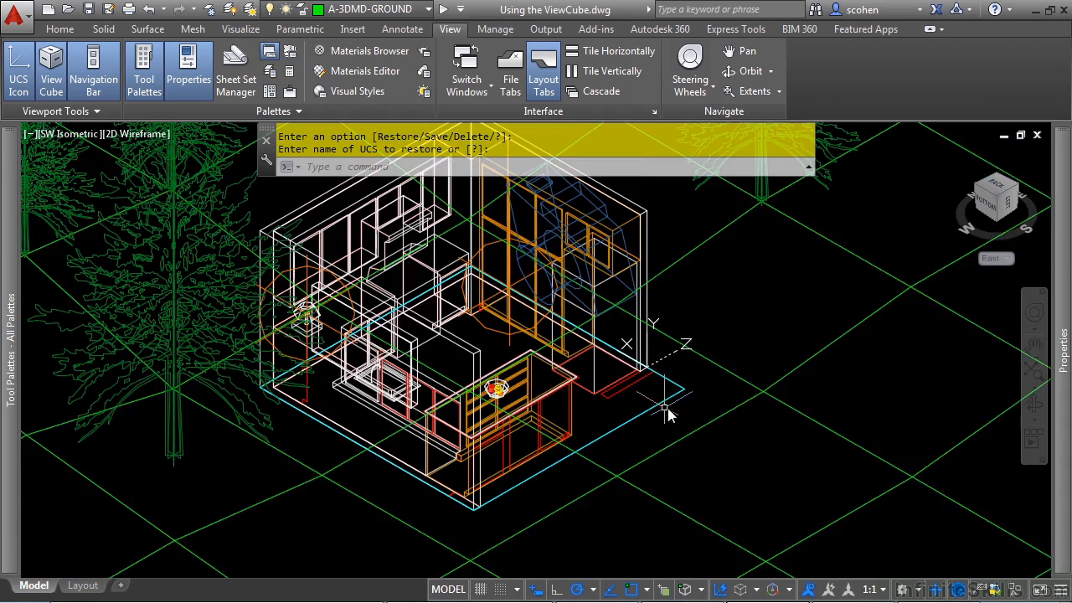
Make the saved West UCS current from the ViewCube
click(993, 270)
click(992, 261)
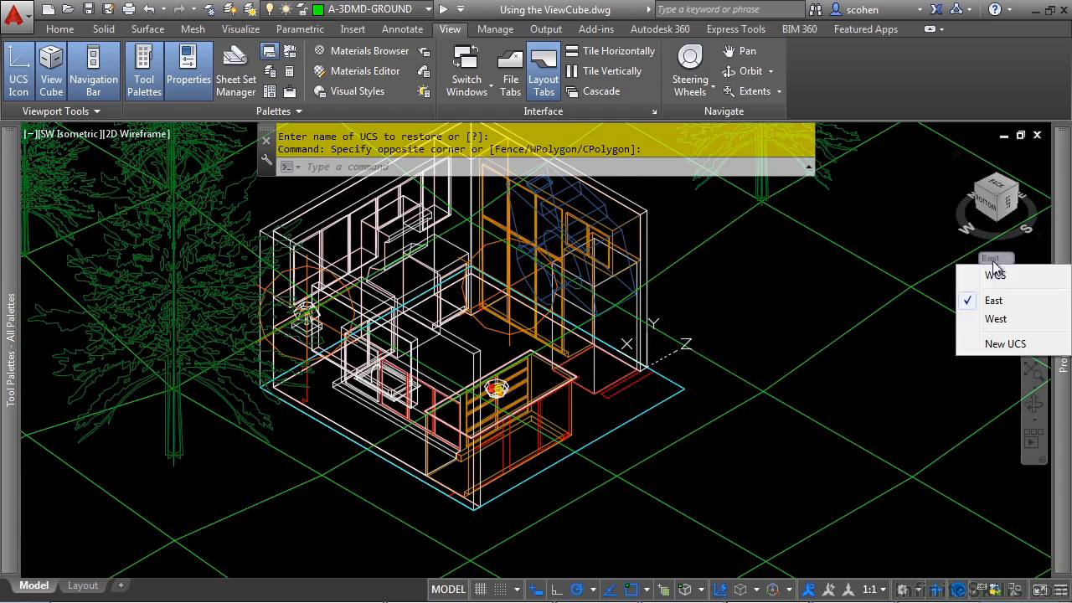
click(997, 319)
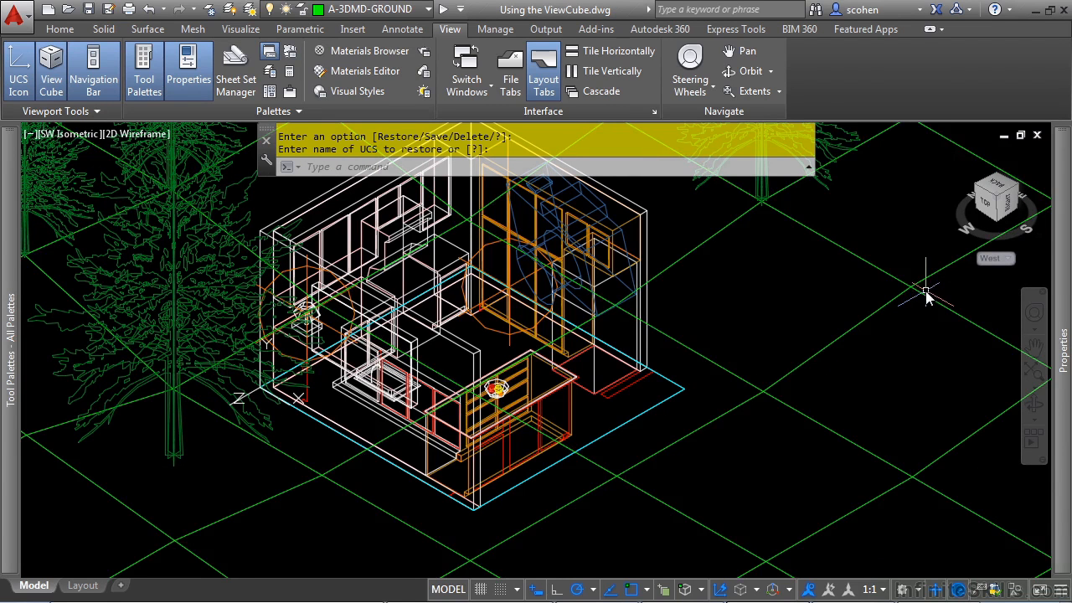
Restore the World Coordinate System (WCS) from the ViewCube
click(991, 257)
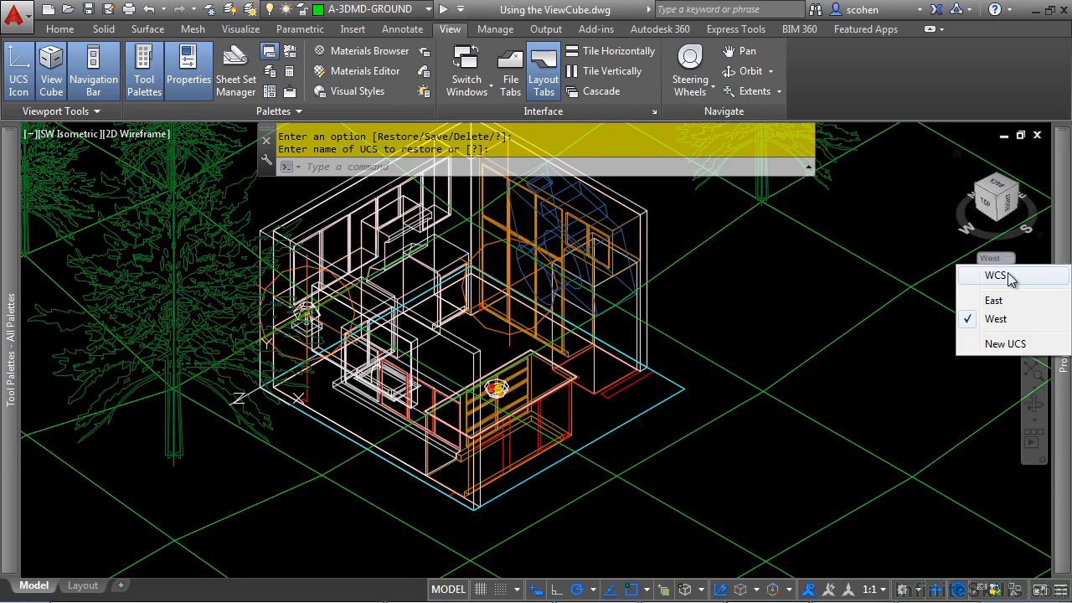
click(996, 276)
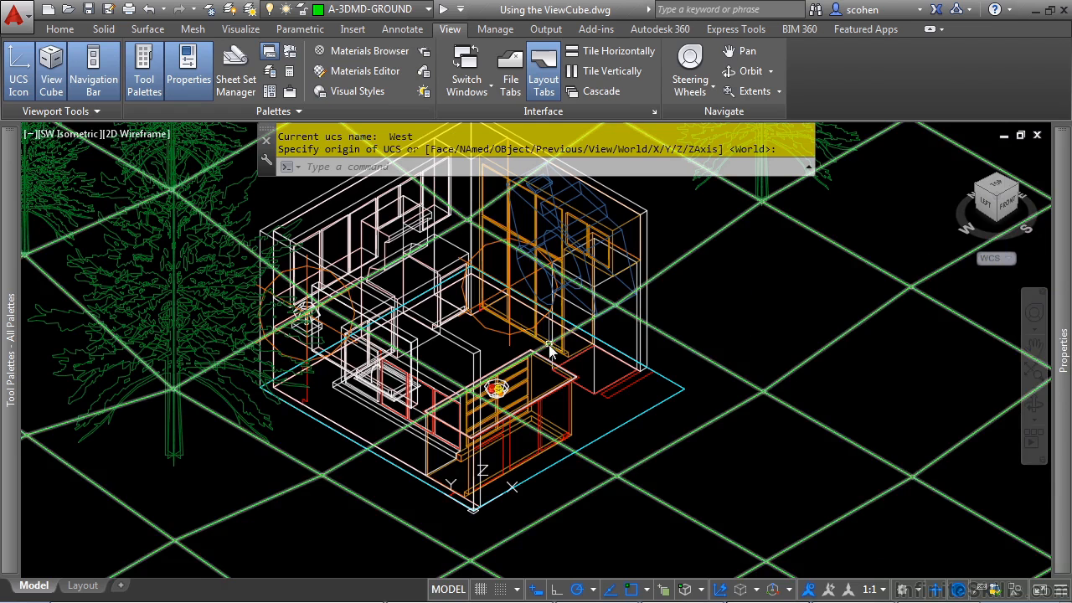
scroll(549, 350, down, 5)
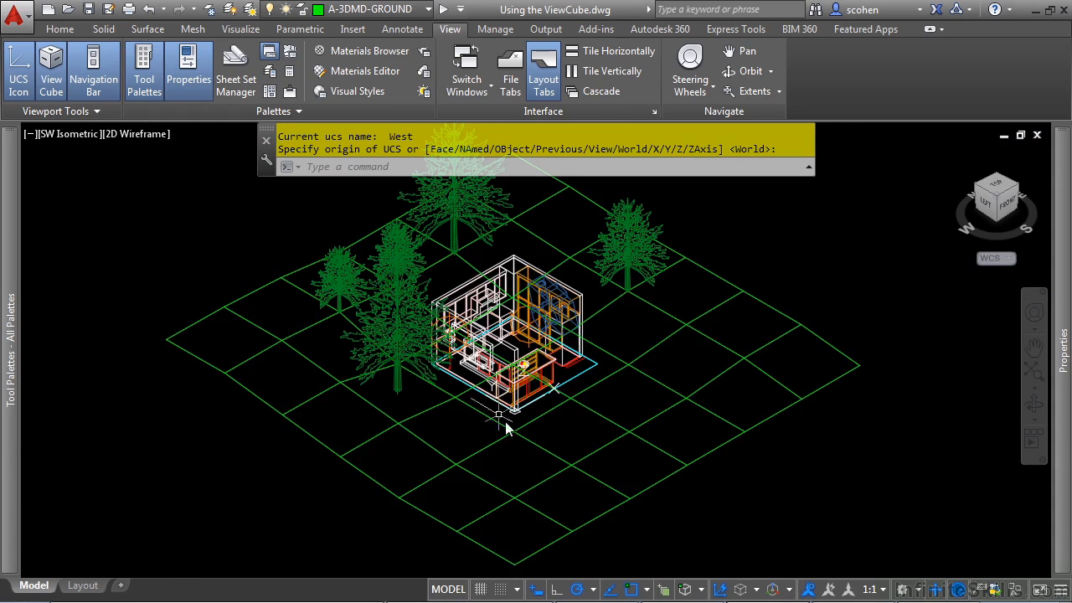
Show the model in the Top view, and return to the Home view through the ViewCube options
click(998, 186)
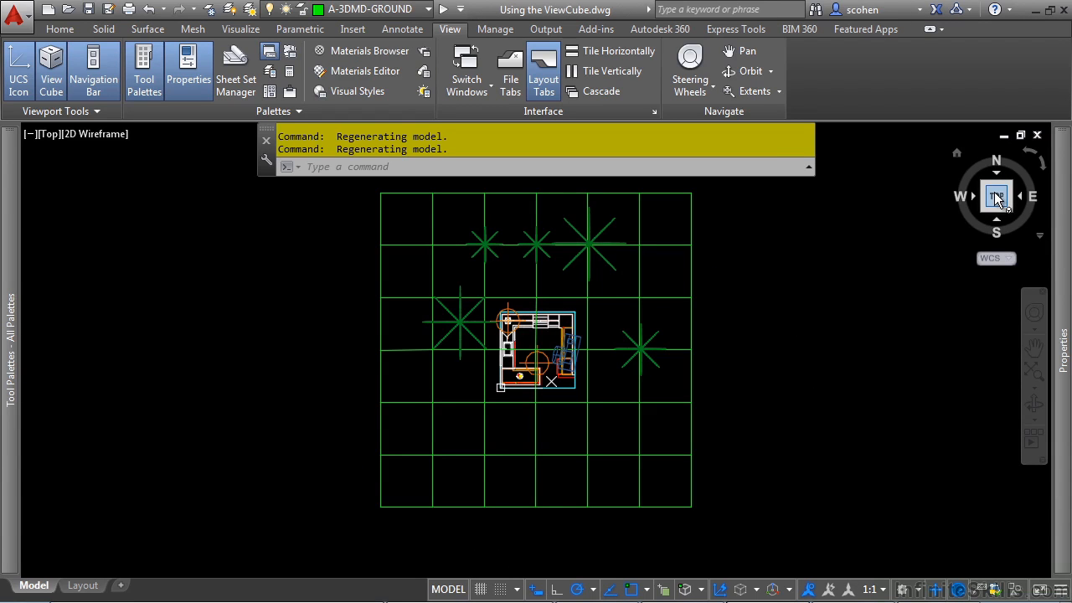
right_click(994, 198)
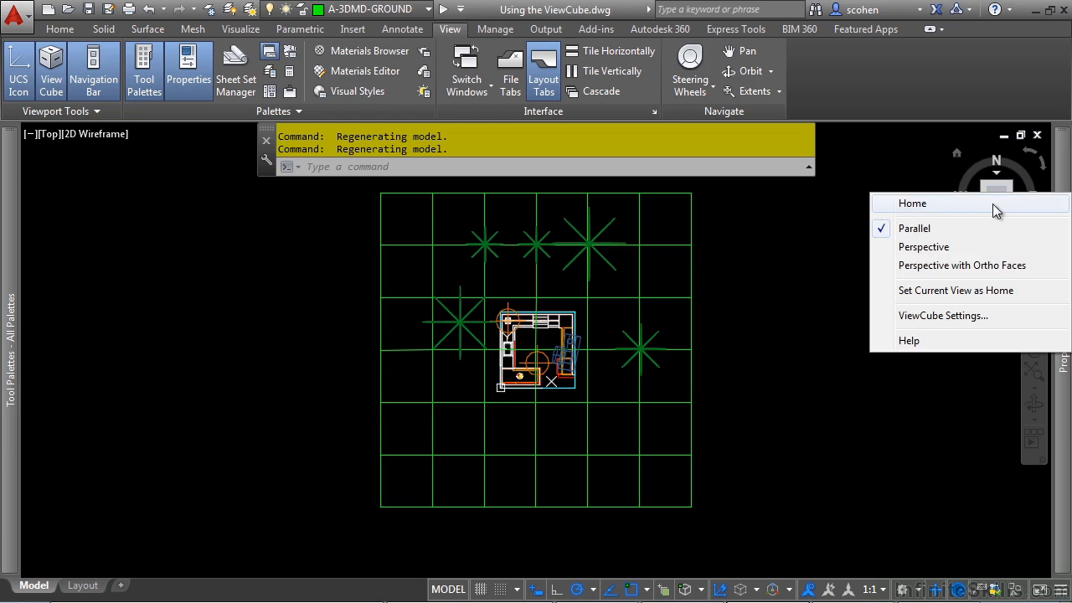
click(992, 204)
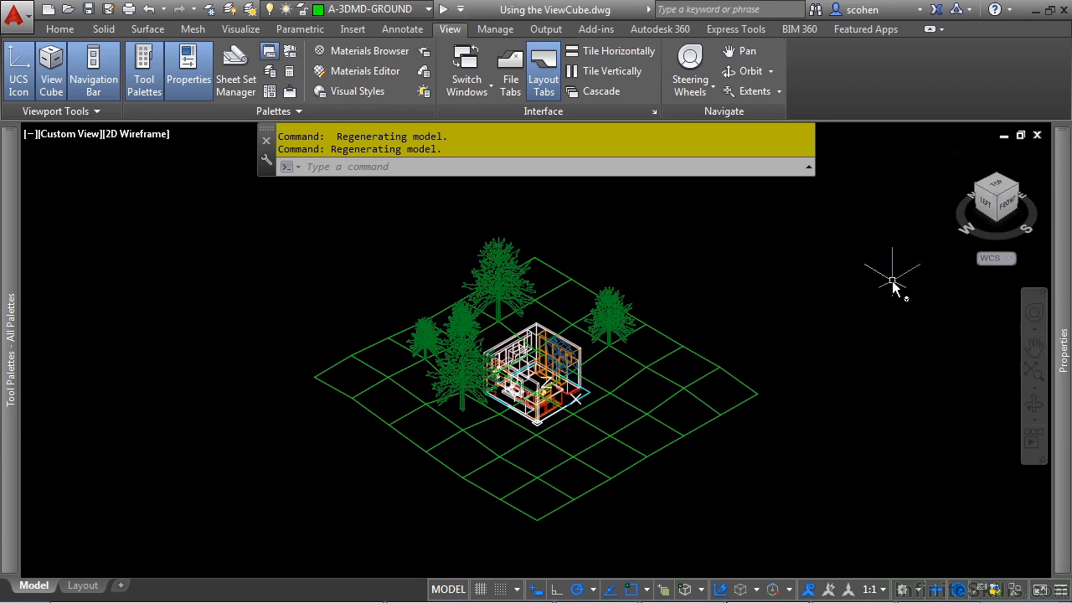
Switch the ViewCube projection to Perspective and look at the building close up
right_click(986, 191)
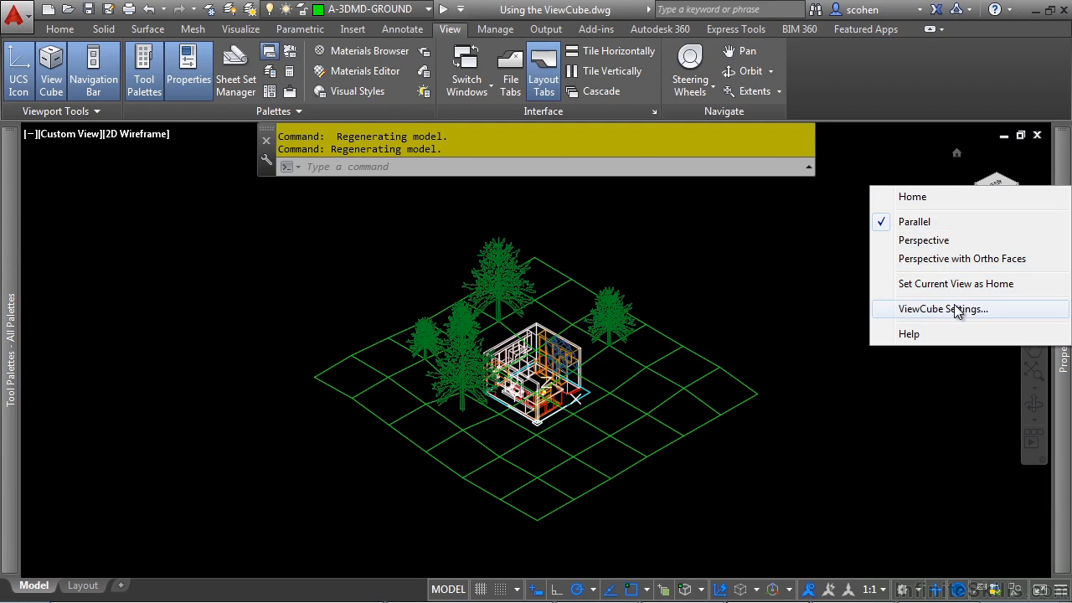
click(948, 223)
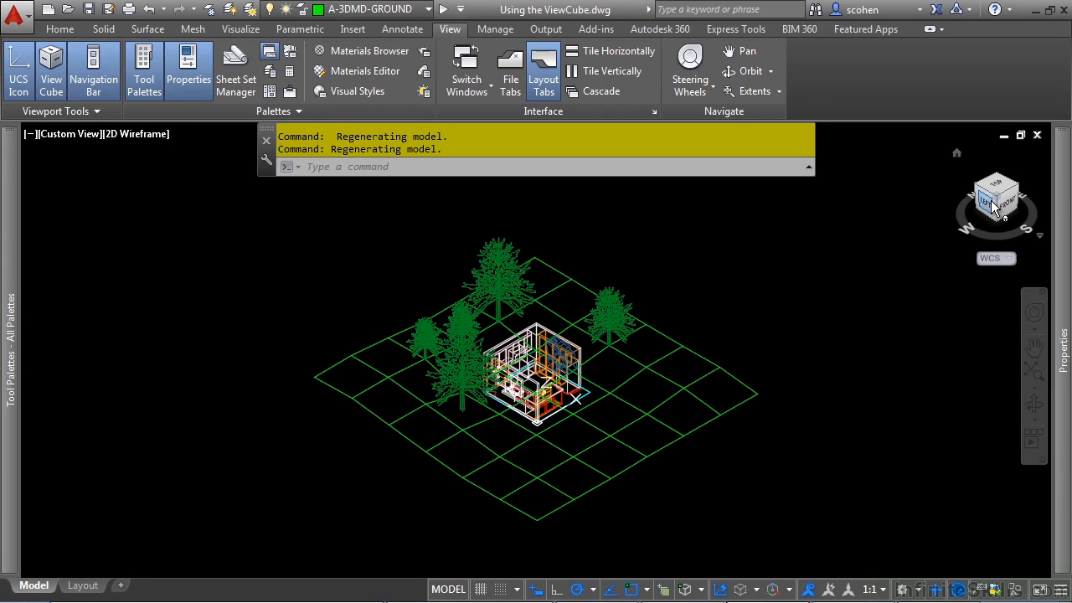
right_click(995, 208)
click(974, 250)
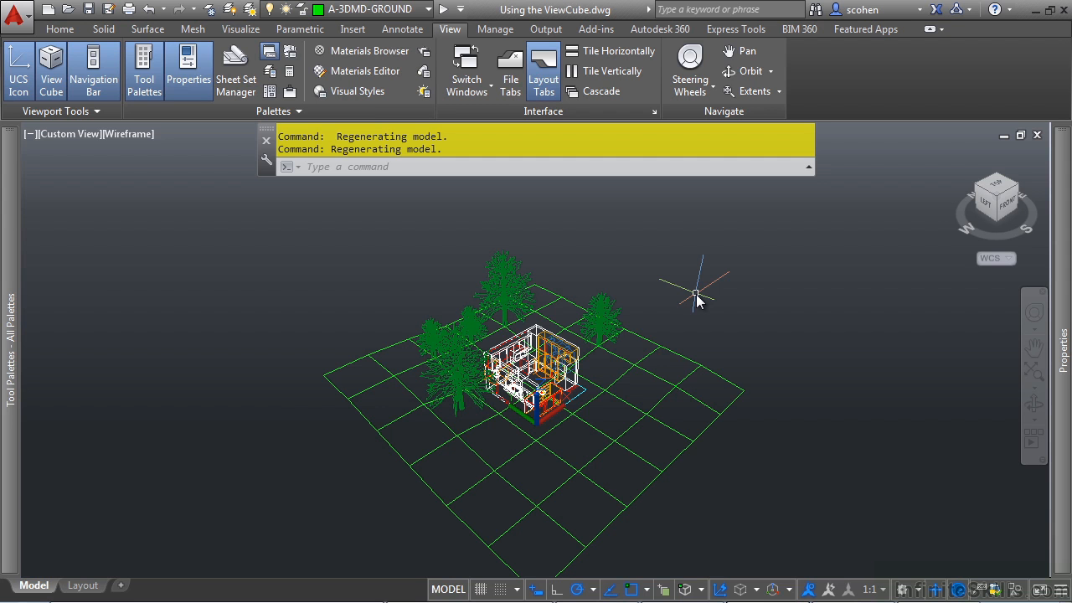
middle_drag(819, 433, 805, 390)
scroll(544, 368, up, 4)
middle_drag(534, 363, 636, 372)
key(Escape)
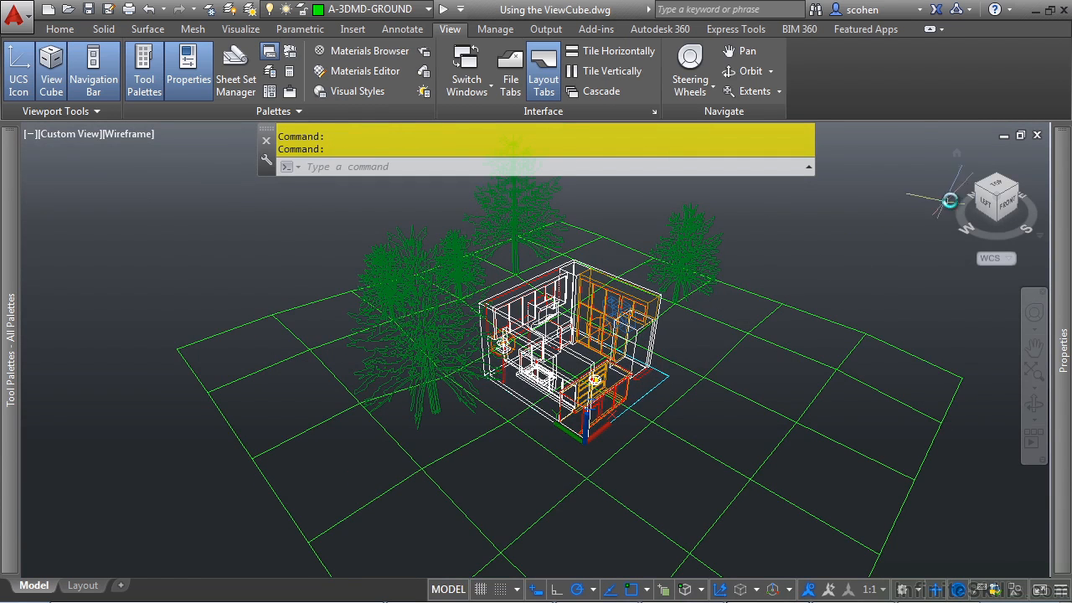
Set the projection to Perspective with Ortho Faces and show the model in the Top and Front views
right_click(995, 194)
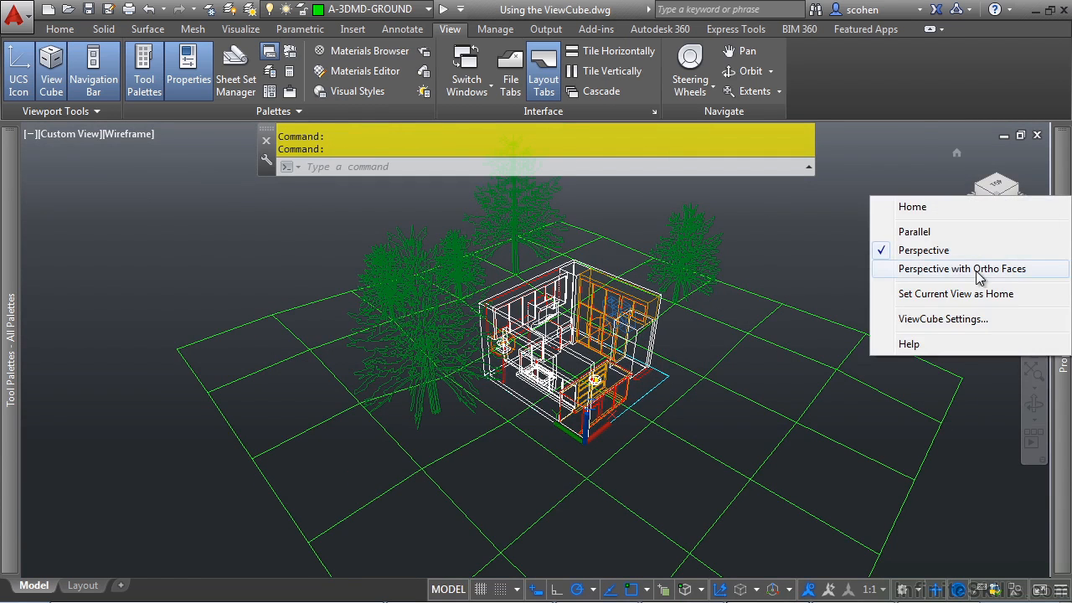
click(975, 269)
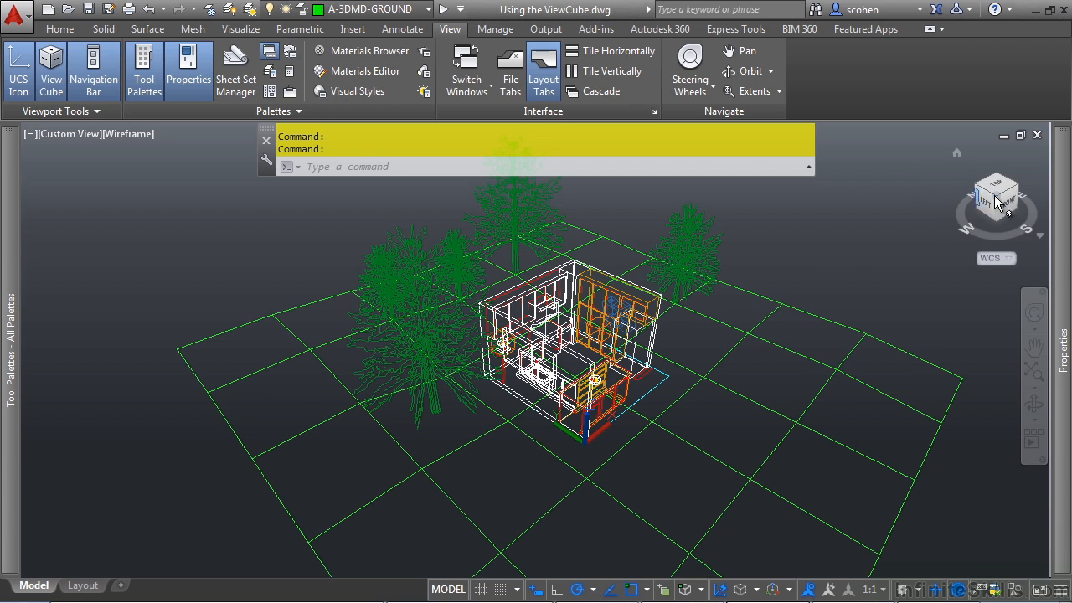
click(1000, 187)
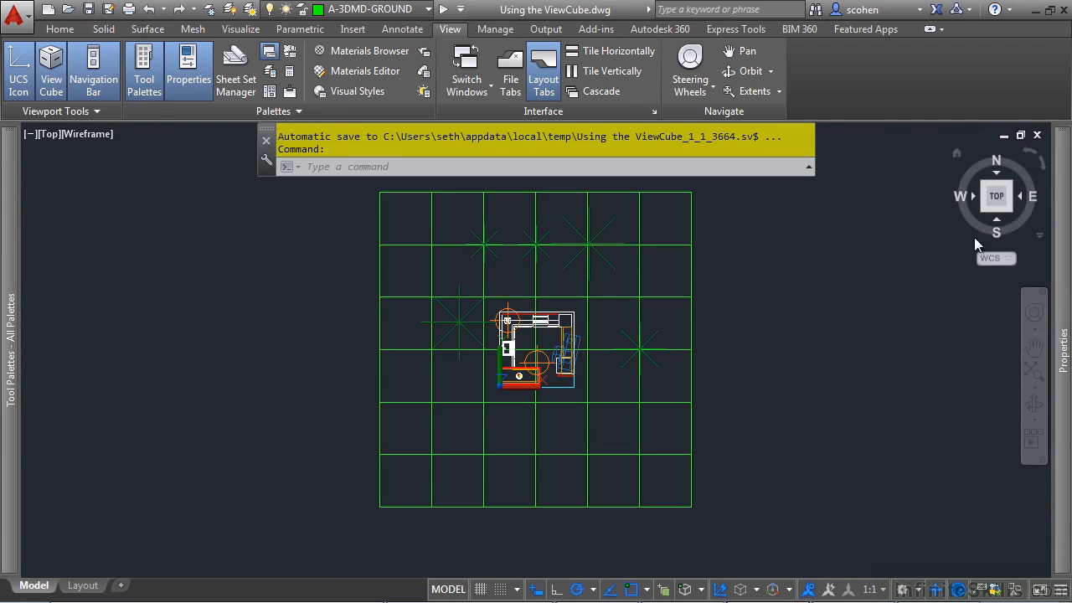
click(998, 220)
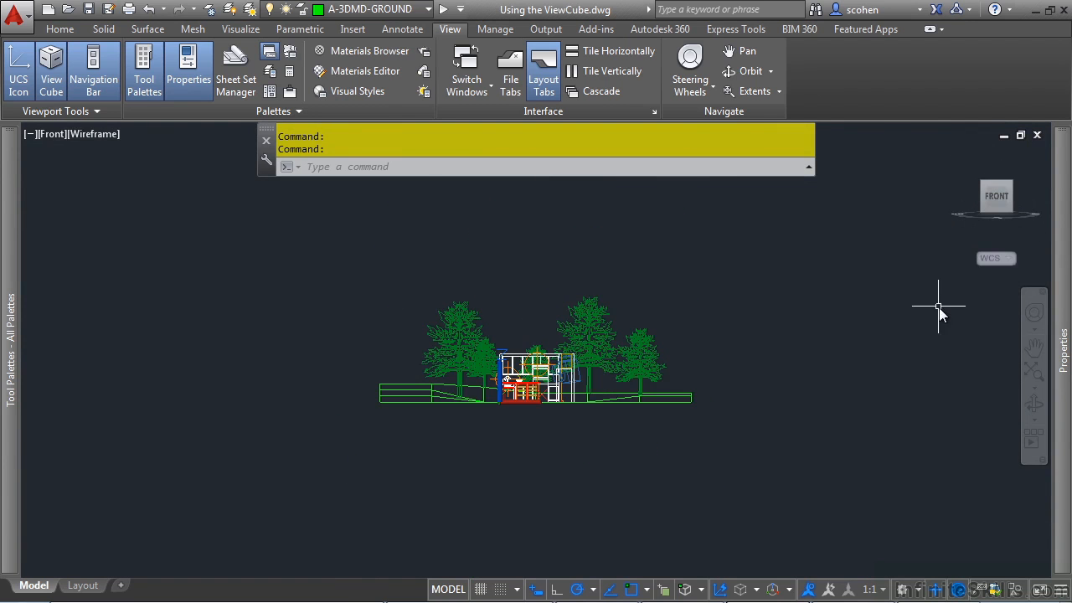
Set the ViewCube projection to Parallel
right_click(996, 195)
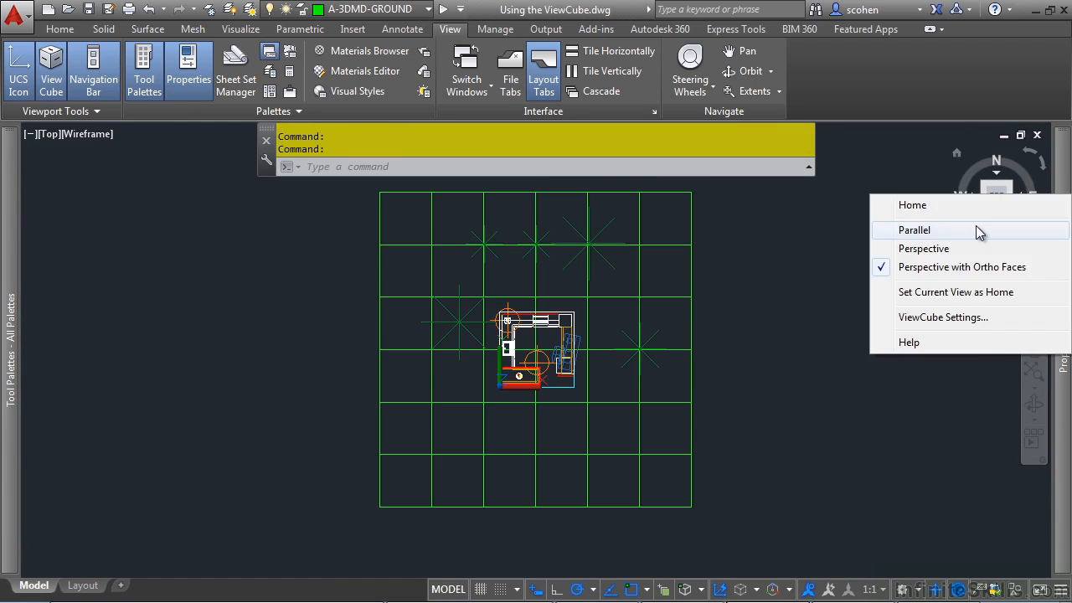
click(978, 231)
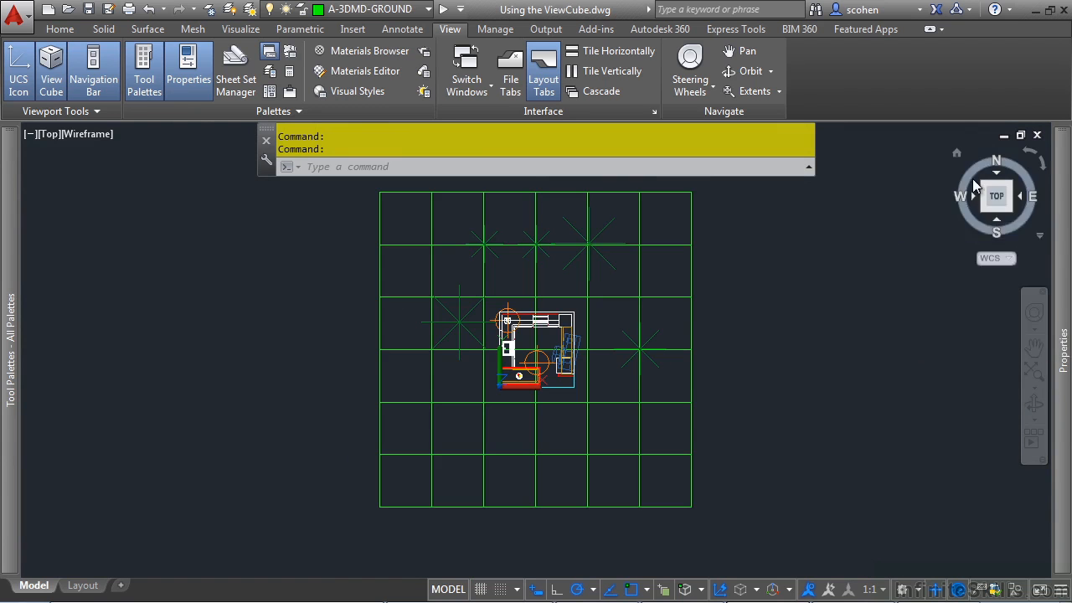
Define the current Top view as the Home view, and test it by orbiting the model and returning to Home
right_click(993, 192)
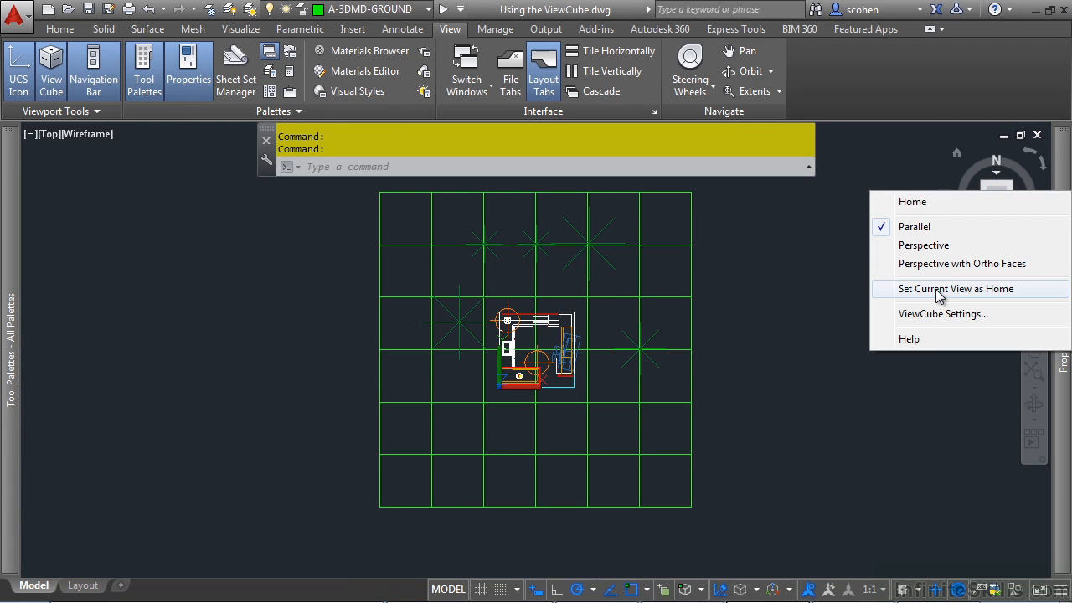
click(938, 290)
drag(989, 192, 957, 236)
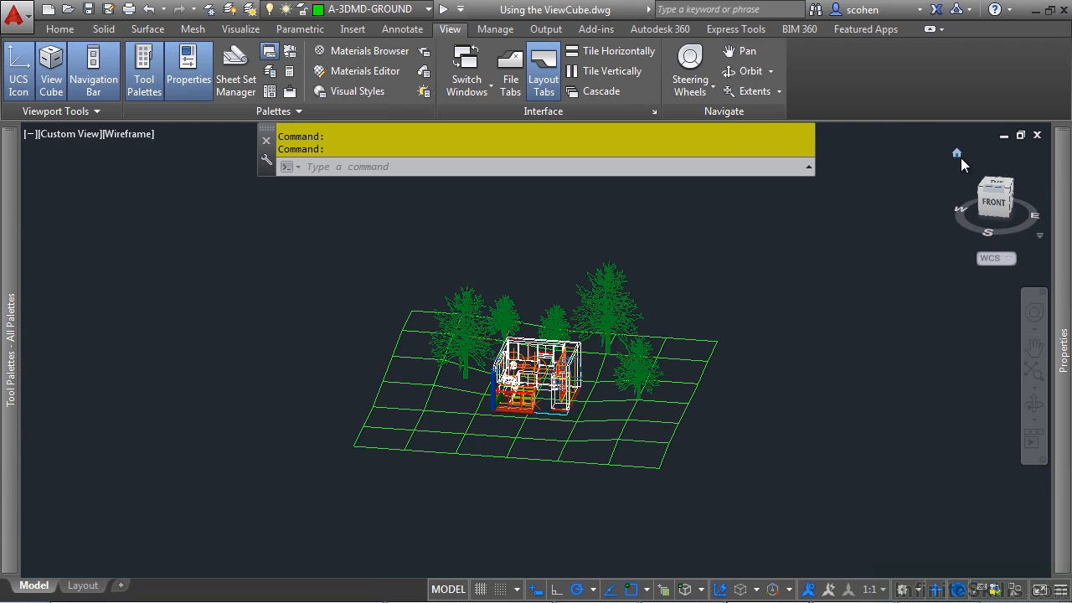
click(957, 155)
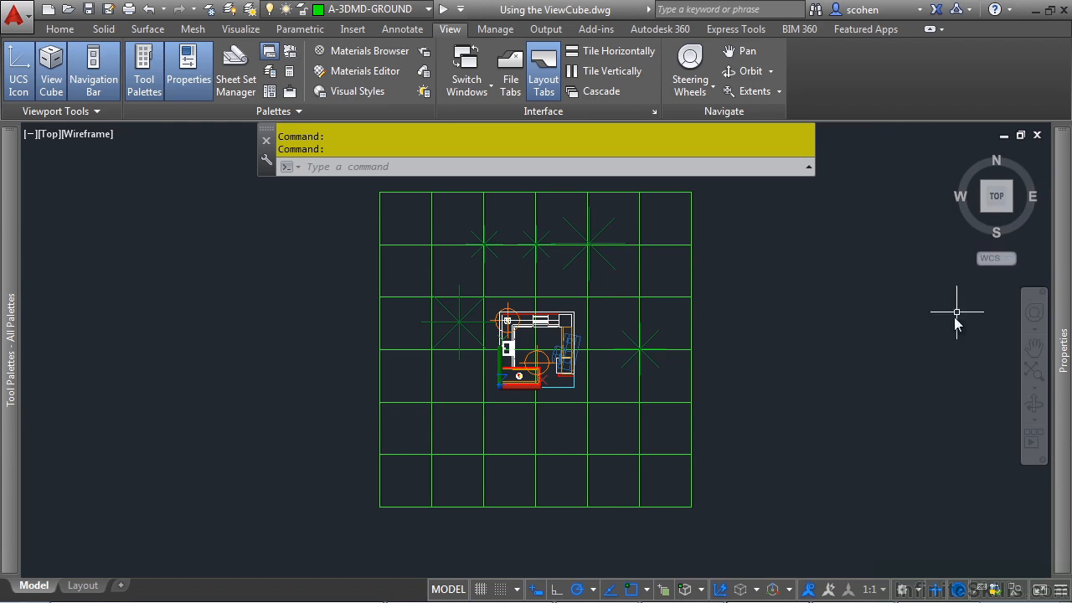
Turn off automatic ViewCube sizing and set the ViewCube's inactive opacity to 0% in the ViewCube settings
right_click(995, 191)
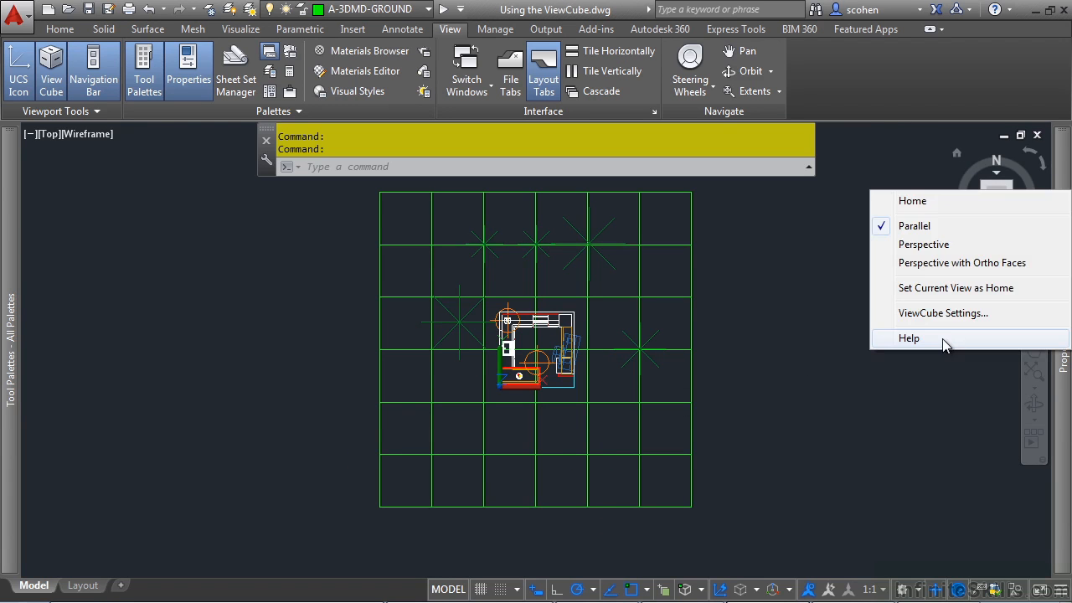
click(963, 314)
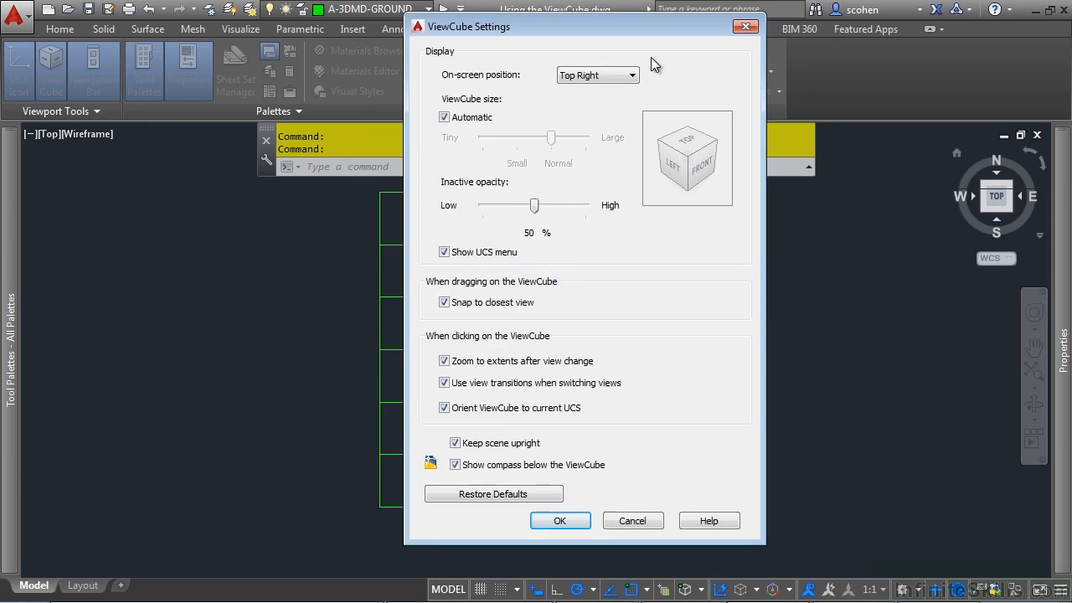
click(569, 76)
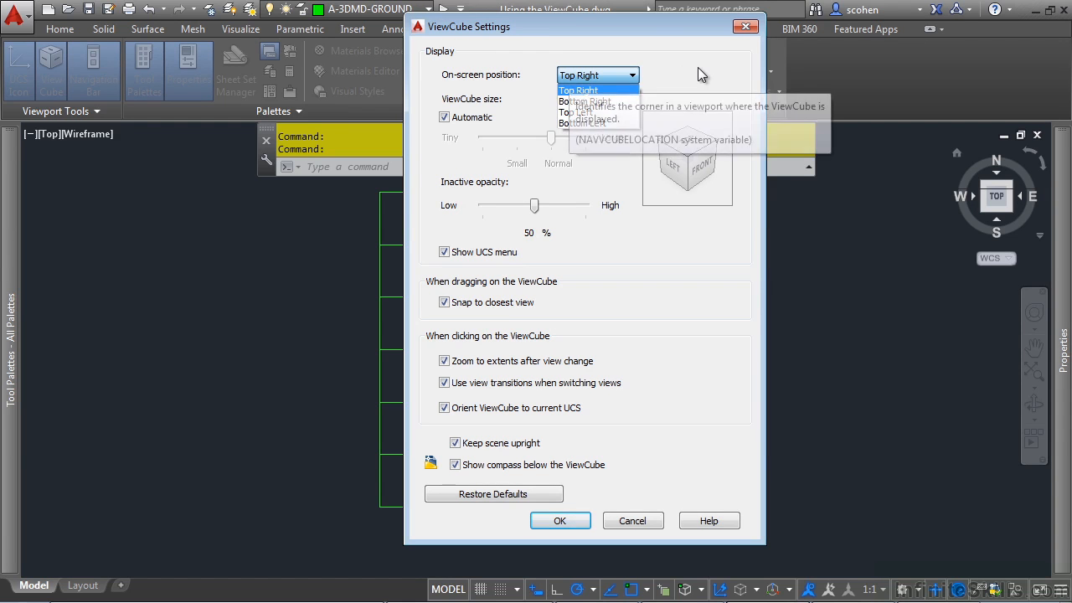
click(719, 71)
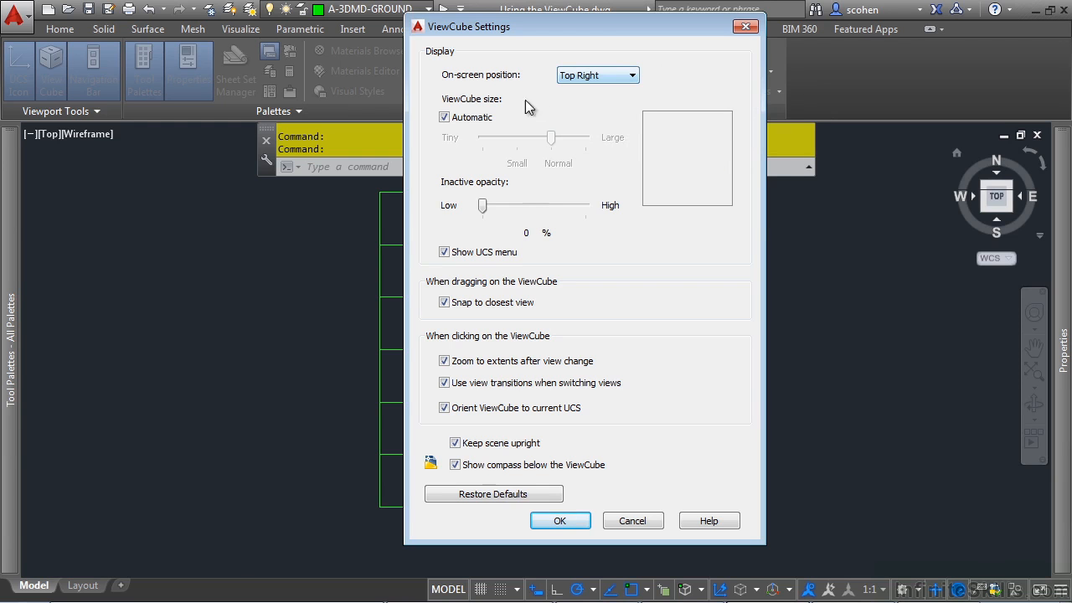
click(460, 122)
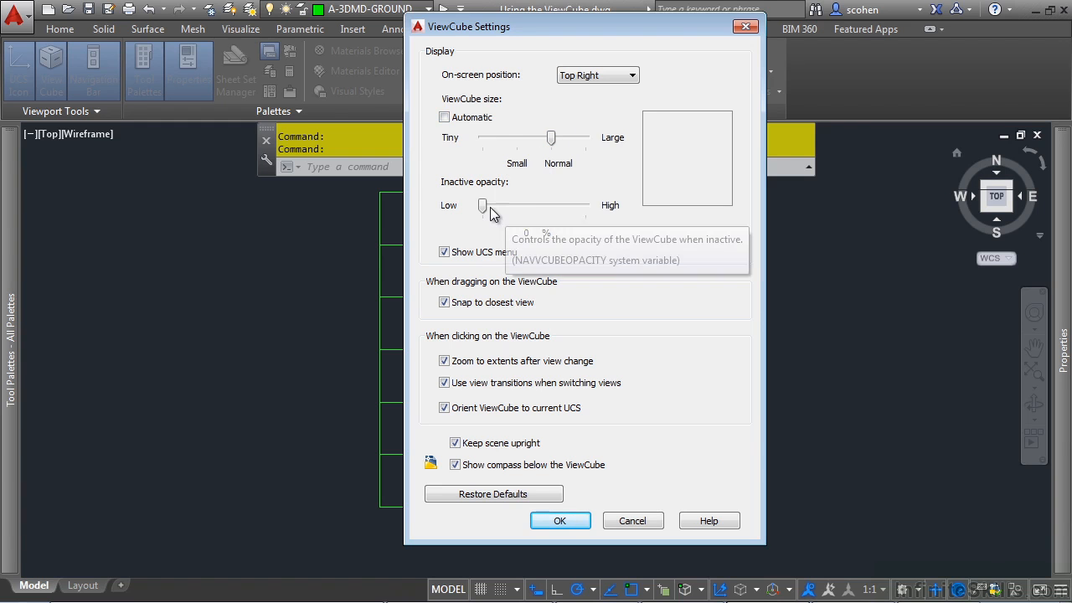
drag(483, 209, 469, 240)
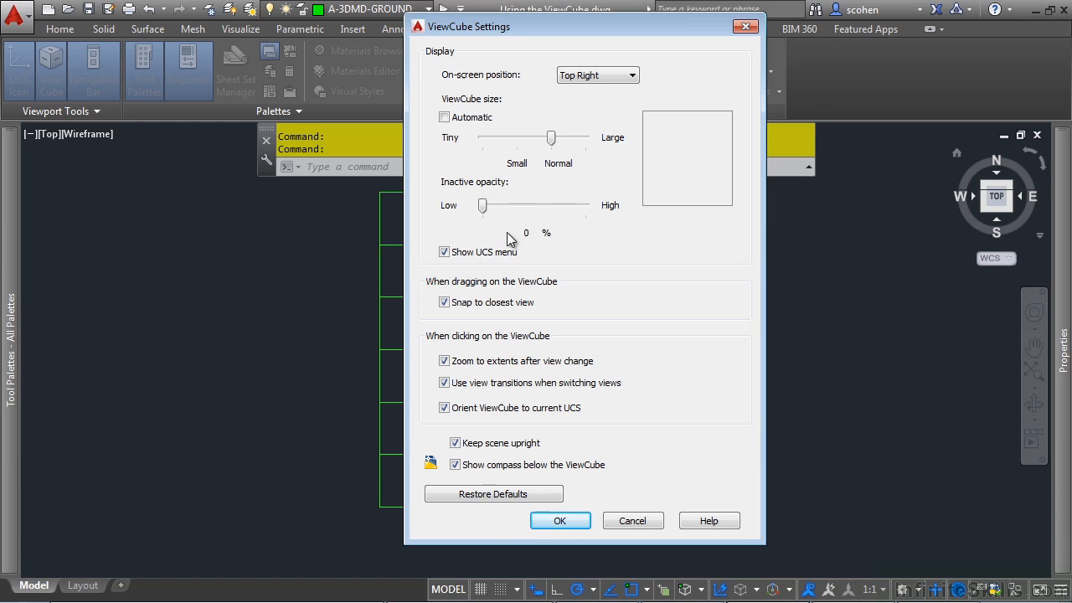
click(560, 521)
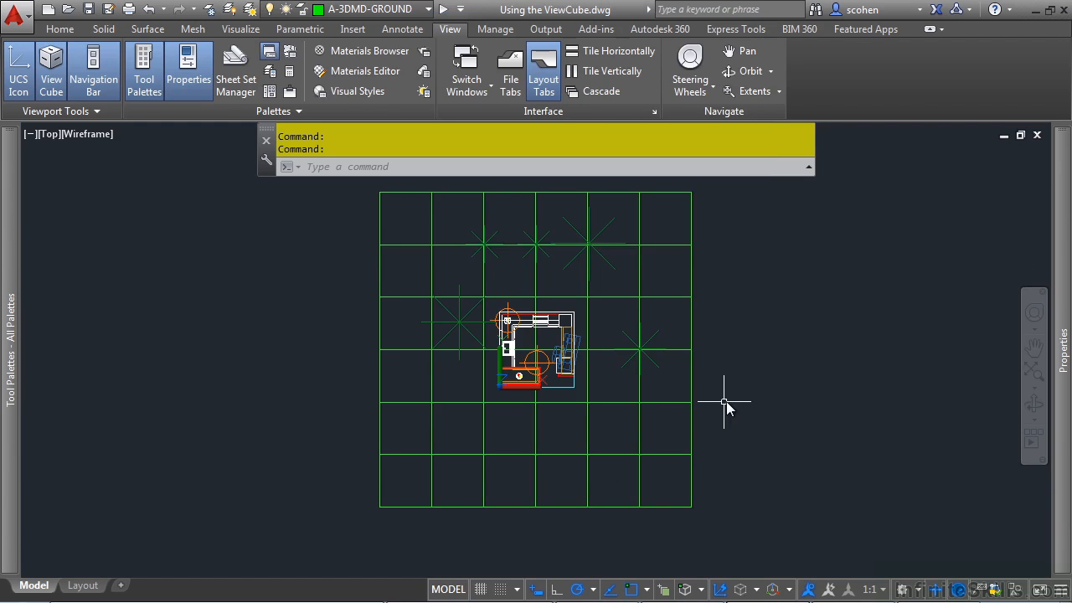
Turn automatic ViewCube sizing back on and set the inactive opacity to 55%
mouse_move(928, 269)
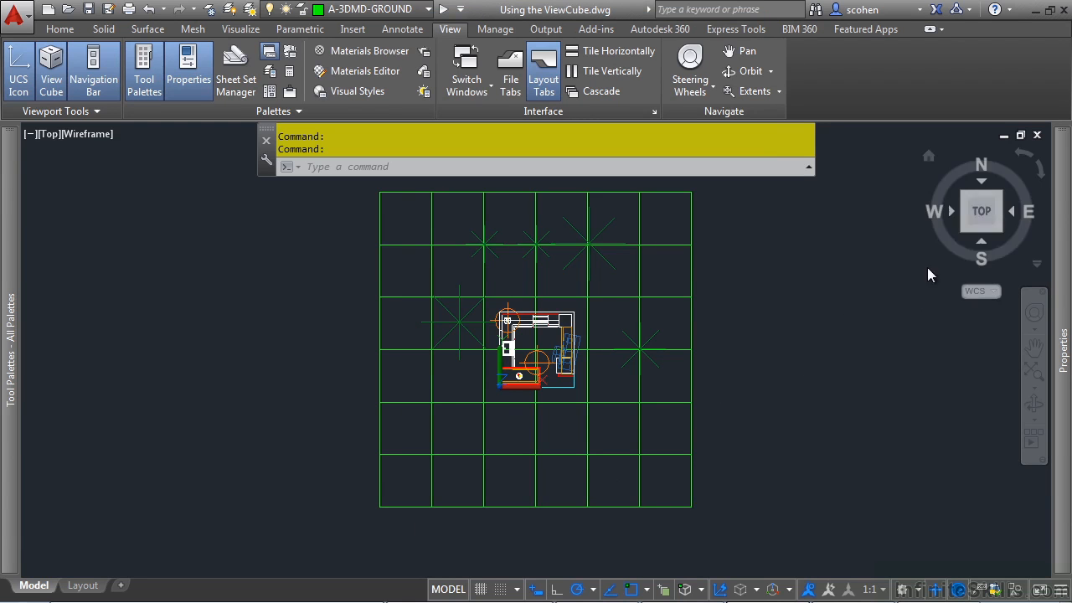
right_click(984, 215)
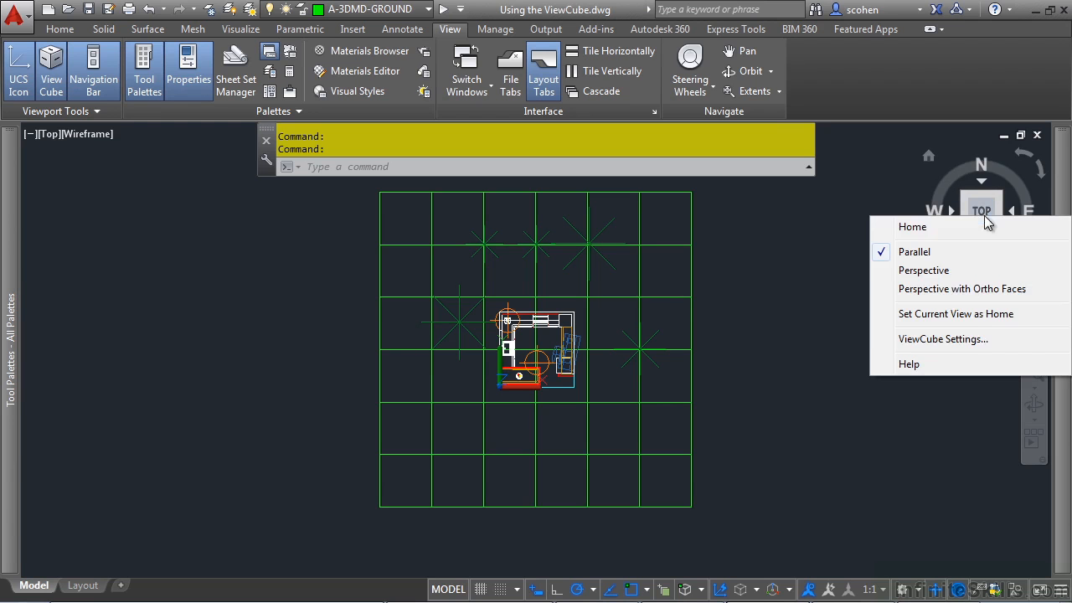
click(957, 340)
click(458, 120)
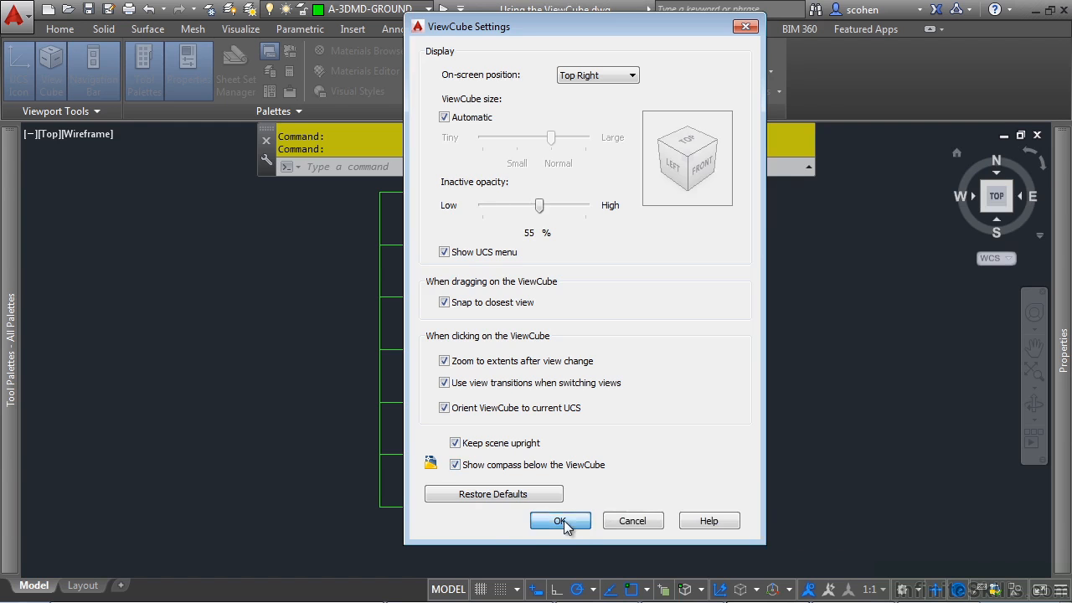
click(560, 520)
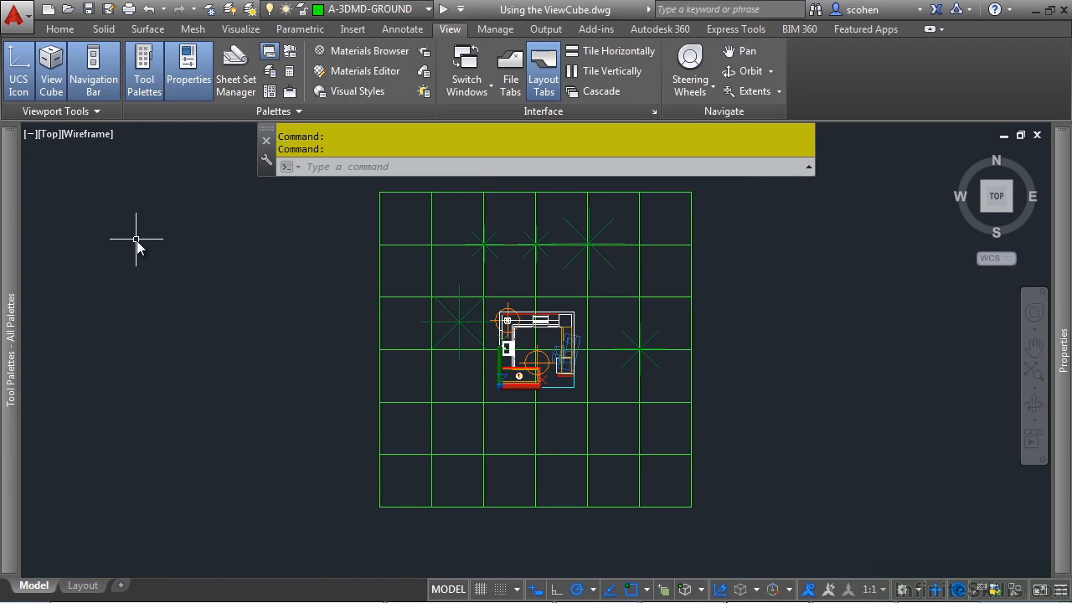
Split the drawing area into two viewports, one above the other, with the horizontal configuration
click(31, 133)
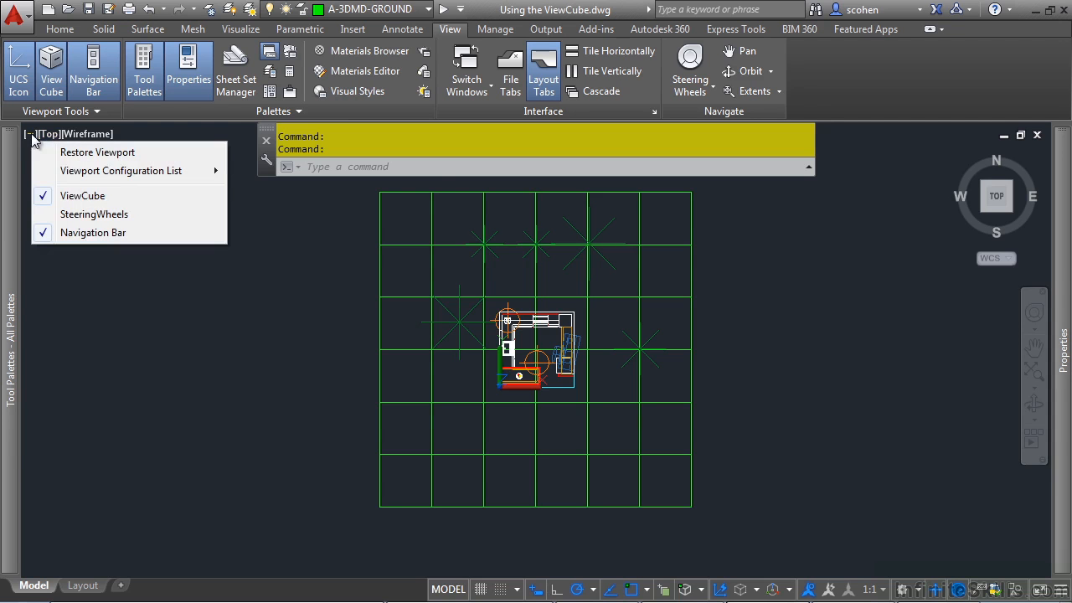
mouse_move(68, 169)
click(284, 232)
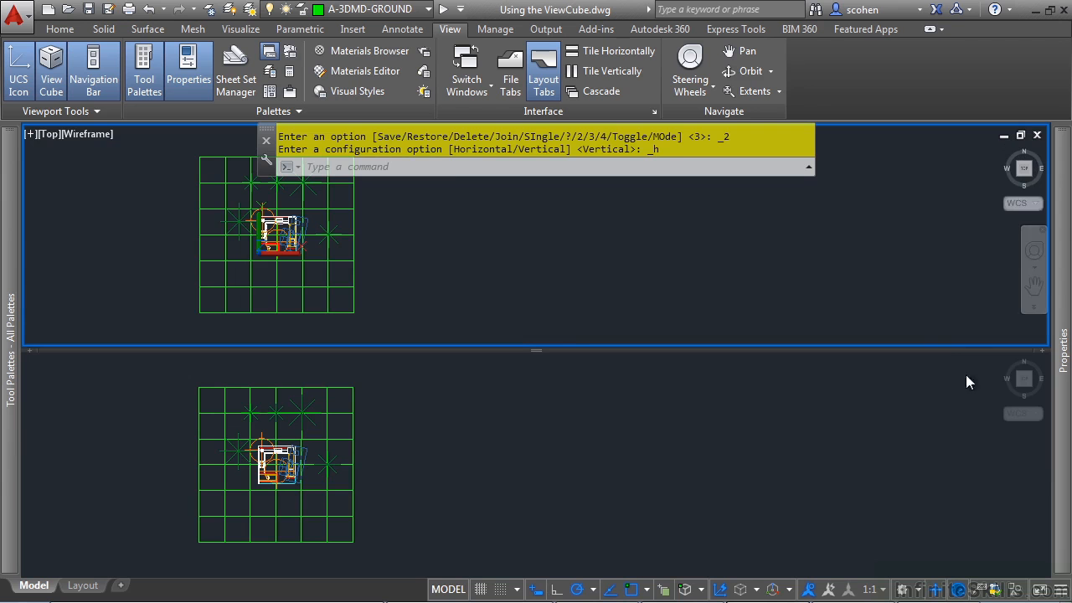
Make the lower viewport current and turn its ViewCube to the Left view and on to an angled custom view
click(975, 398)
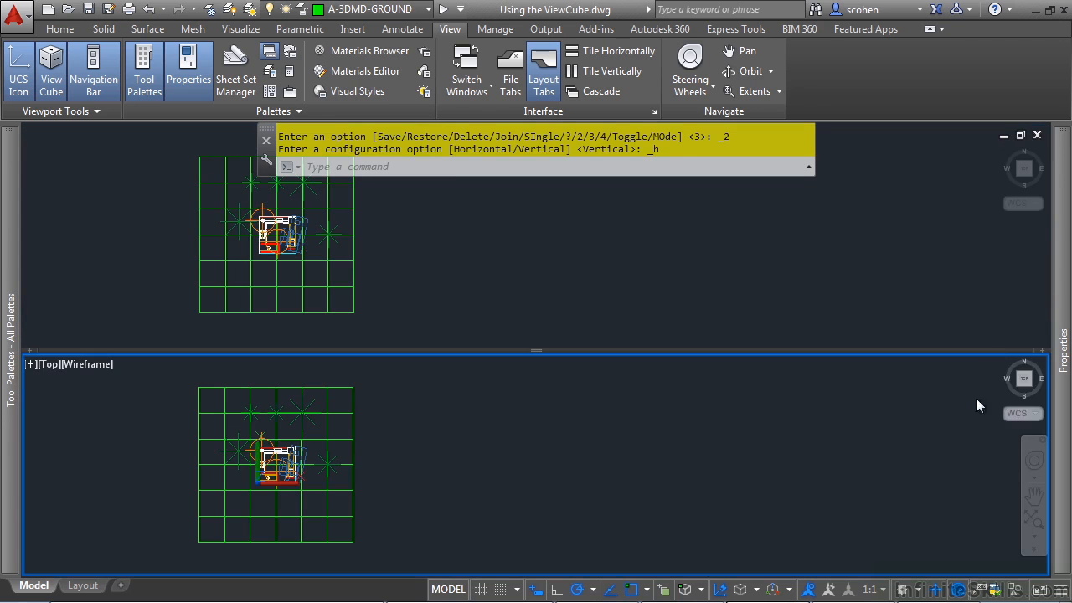
click(1017, 381)
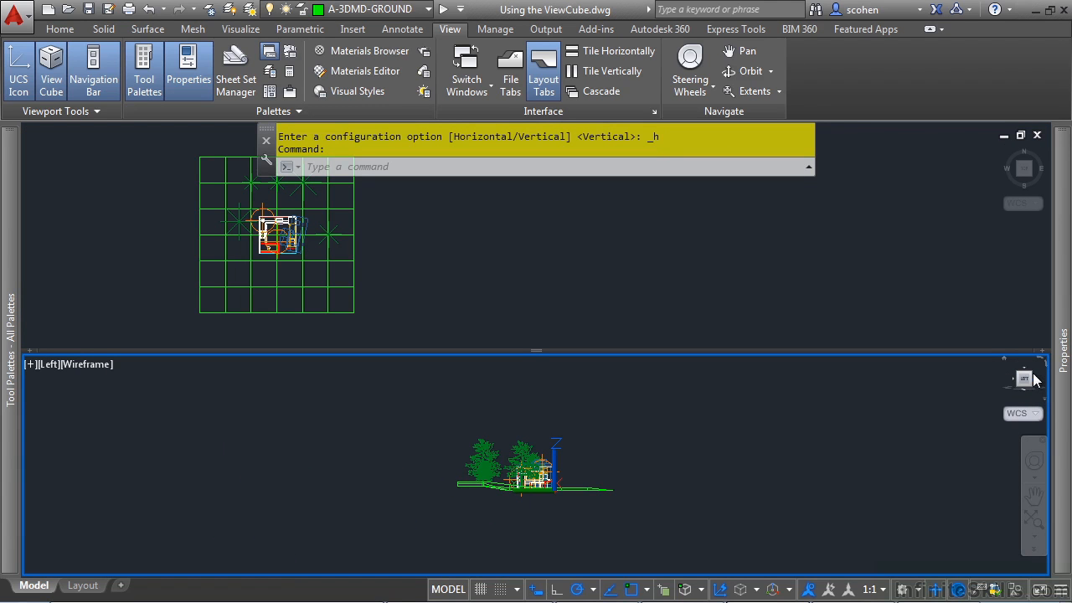
click(1031, 377)
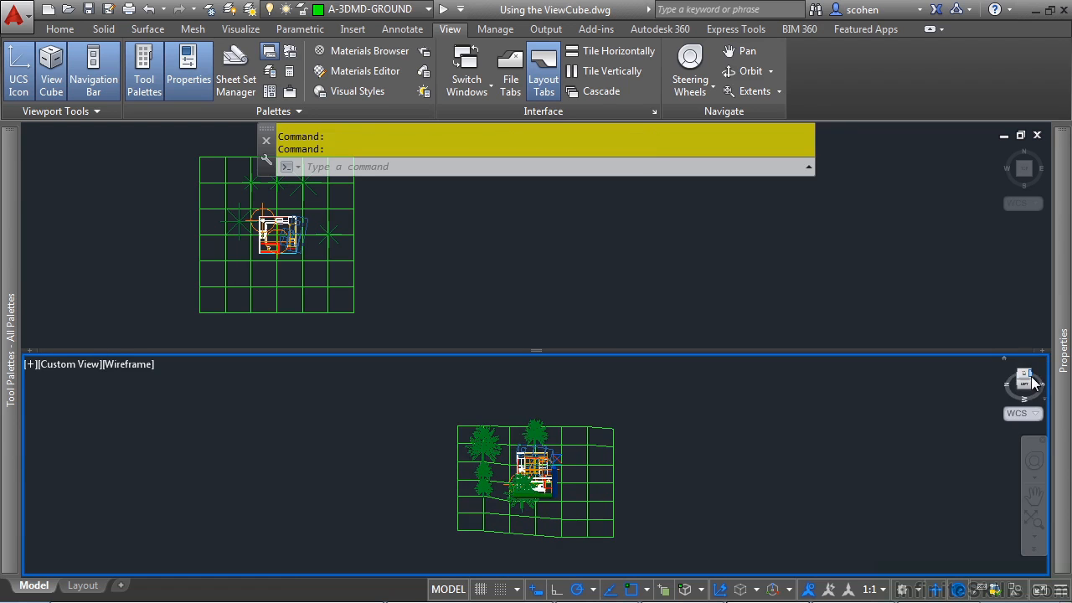